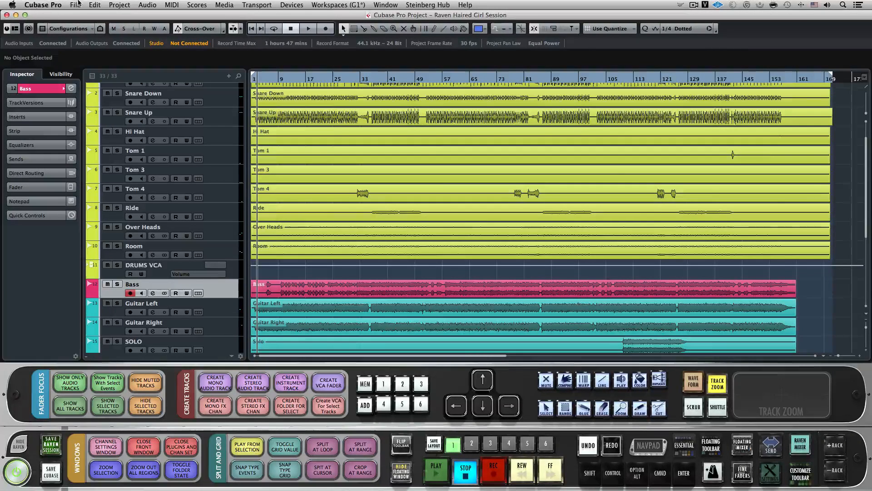
Load the Raven Keys CU8 preset in Key Commands and confirm
{"action": "left_click", "coordinate": [77, 5]}
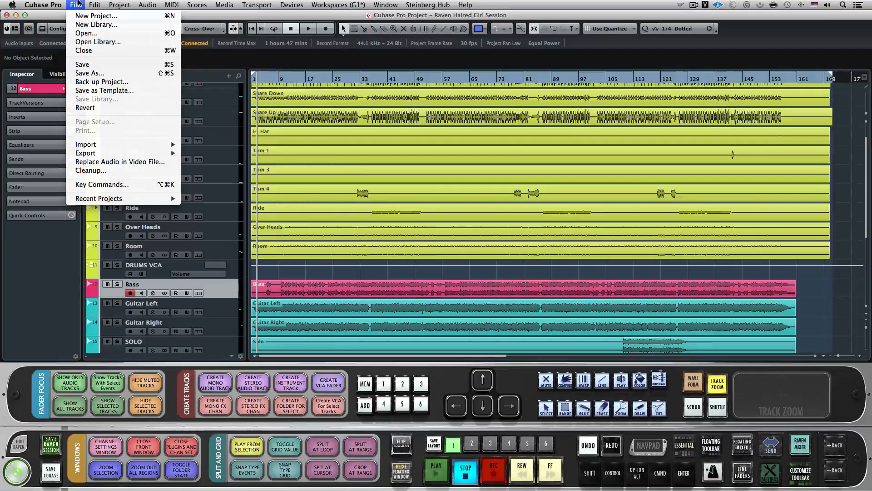
{"action": "left_click", "coordinate": [102, 184]}
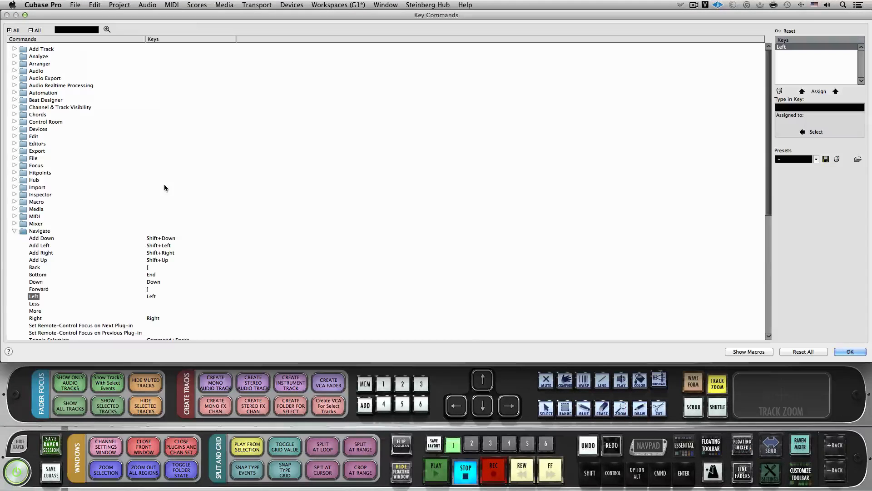
{"action": "left_click", "coordinate": [818, 161]}
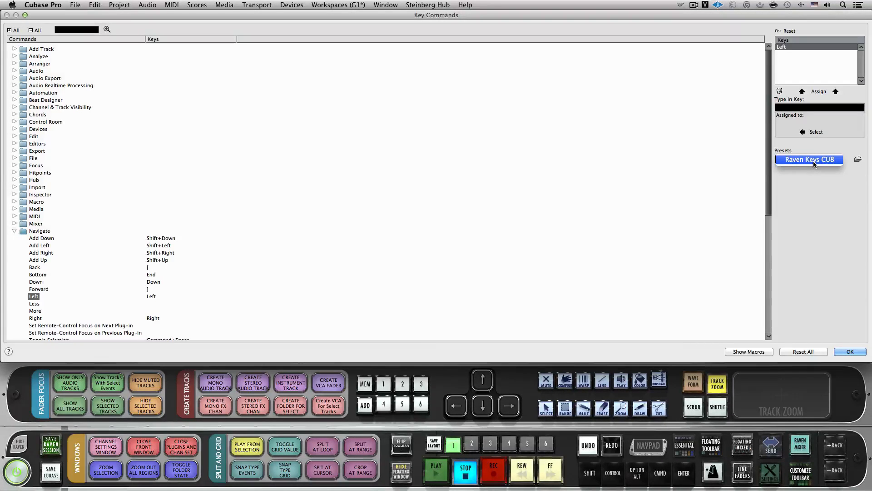
{"action": "left_click", "coordinate": [814, 163]}
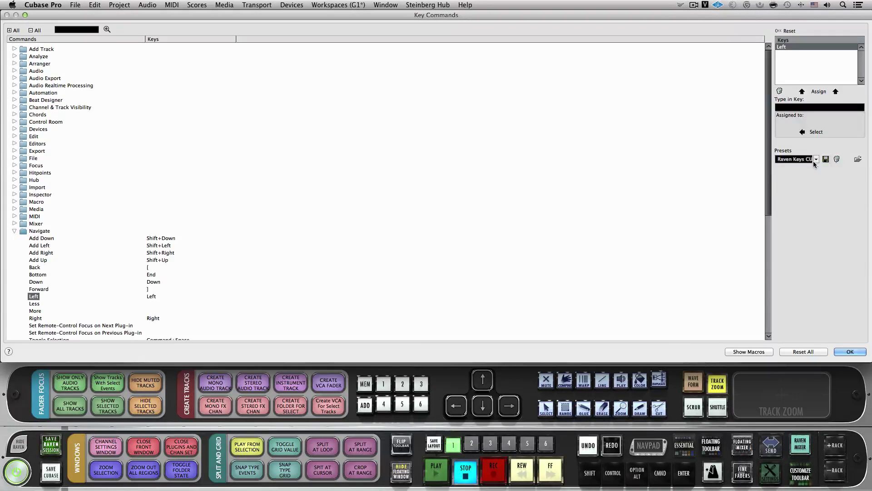
{"action": "left_click", "coordinate": [852, 352]}
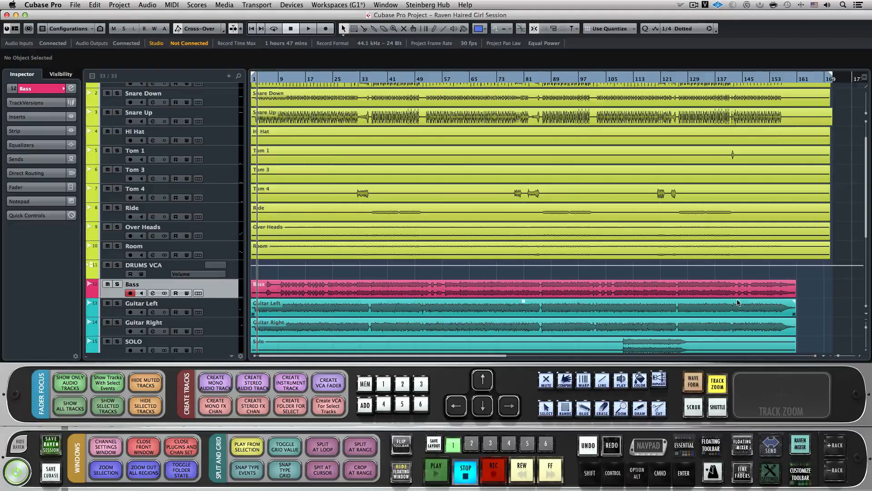
Switch to the MixConsole and select the Kick channel
{"action": "mouse_move", "coordinate": [736, 301]}
{"action": "key", "text": "F3"}
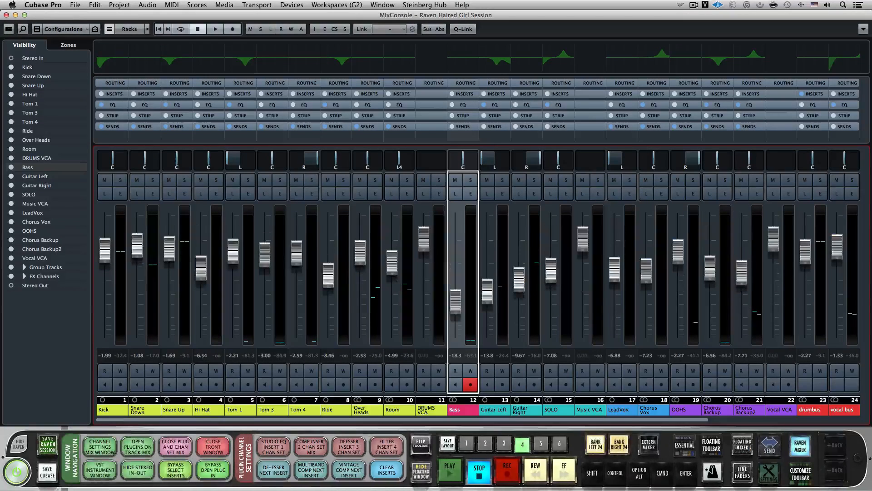
{"action": "key", "text": "Home"}
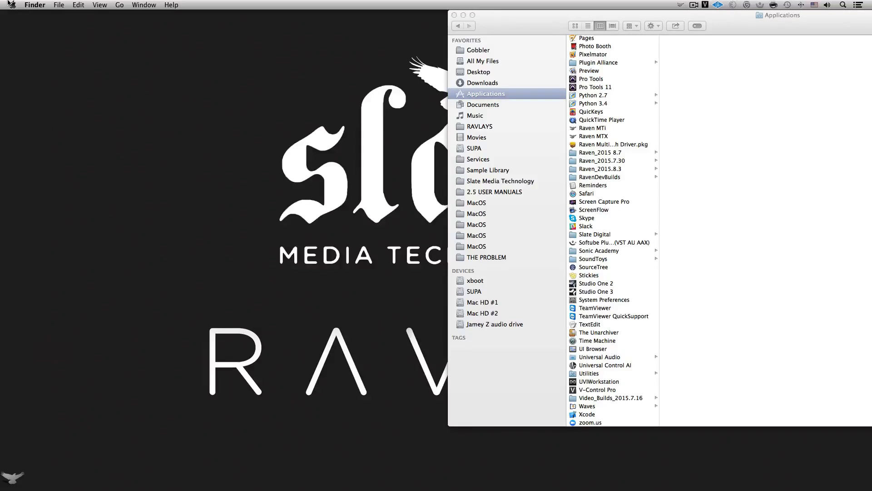
Unlock Security & Privacy settings in System Preferences with the administrator password
{"action": "left_click", "coordinate": [12, 5]}
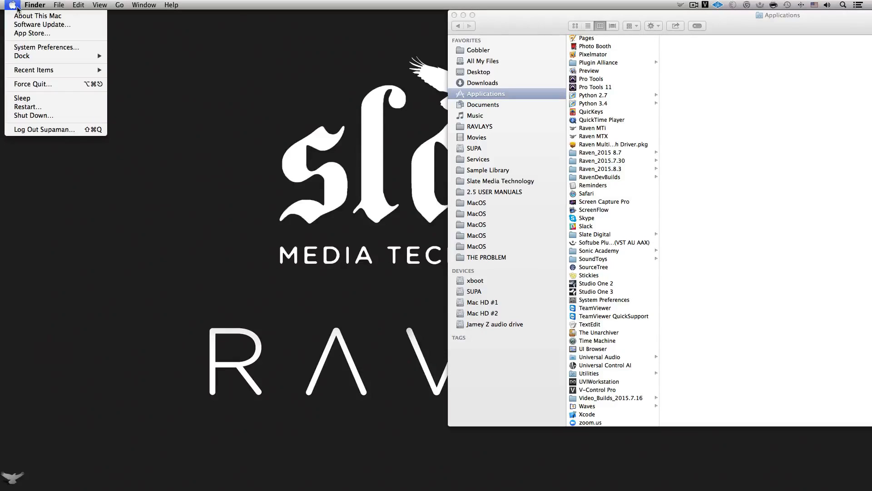
{"action": "left_click", "coordinate": [46, 47]}
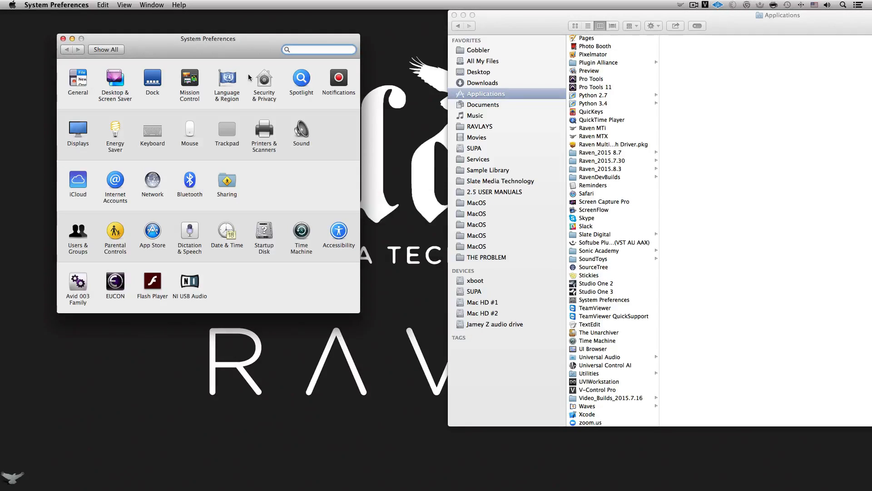
{"action": "left_click", "coordinate": [265, 81]}
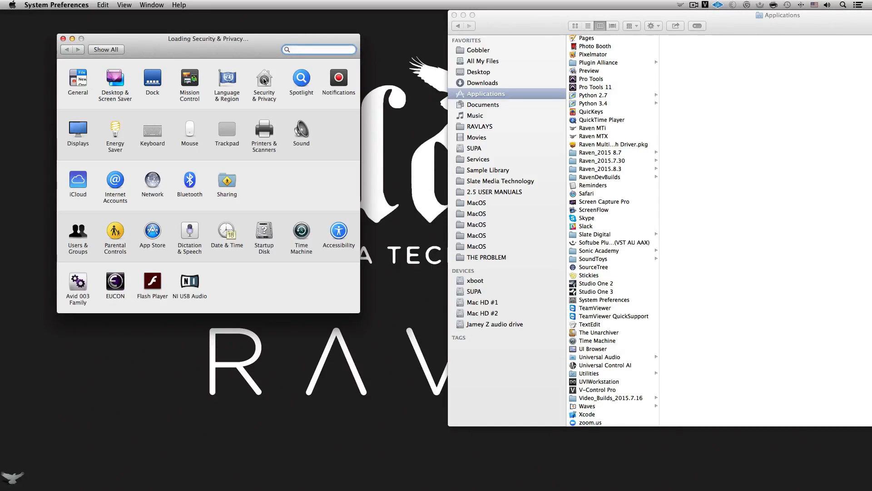
{"action": "left_click", "coordinate": [70, 257]}
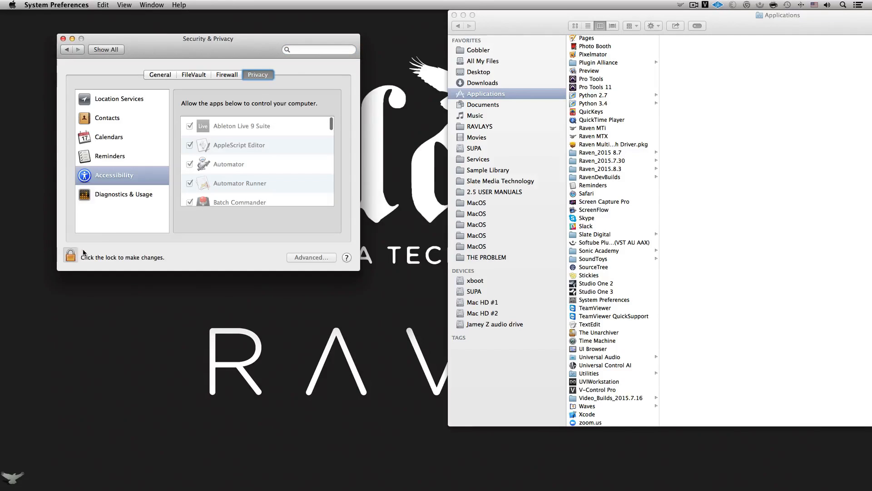
{"action": "type", "text": "•••••••"}
{"action": "key", "text": "Return"}
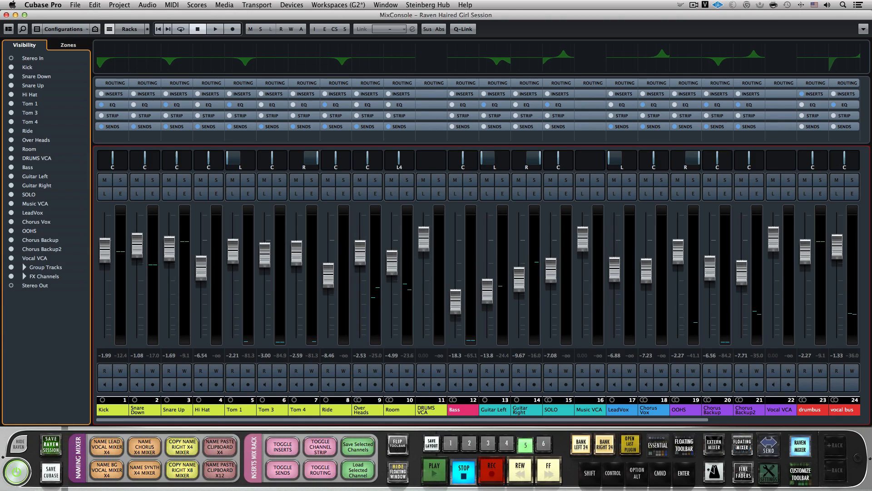
Select the Kick channel in the MixConsole
{"action": "left_click", "coordinate": [112, 409]}
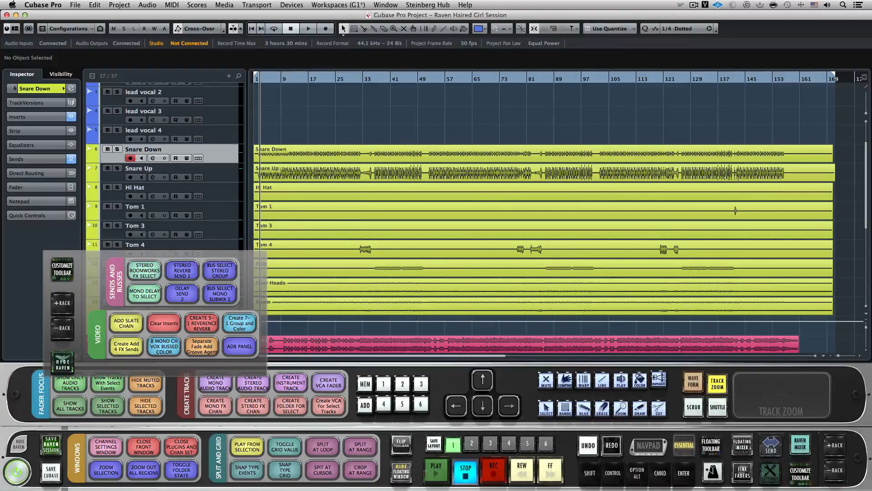
Select the drum tracks from Snare Down for the FX sends macro, then select lead vocal 4
{"action": "key", "text": "Down"}
{"action": "key", "text": "Down"}
{"action": "key", "text": "Down"}
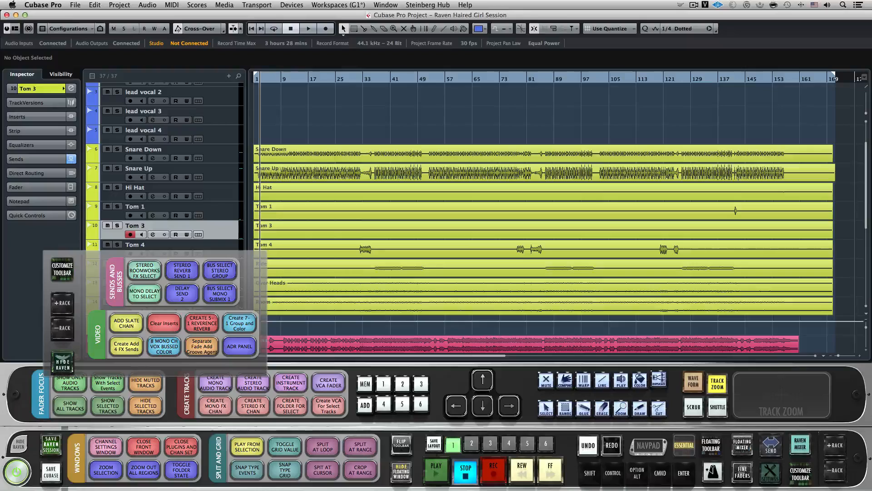
{"action": "key", "text": "shift+Up"}
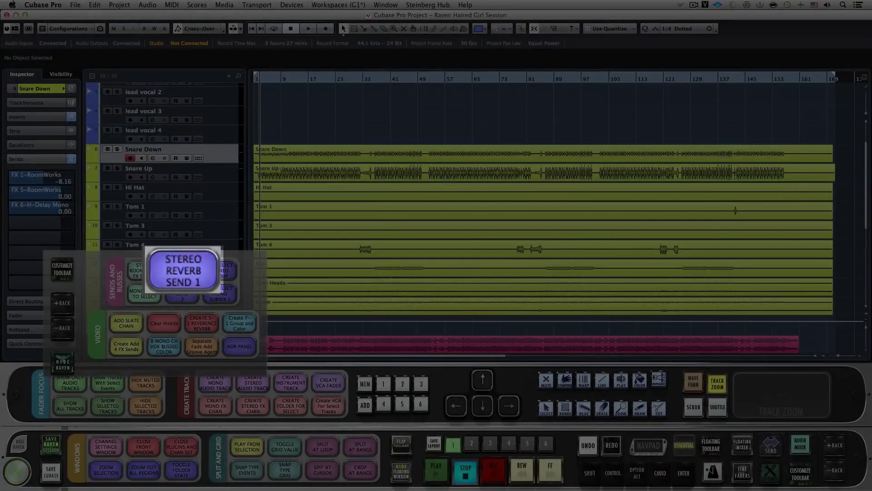
{"action": "key", "text": "Up"}
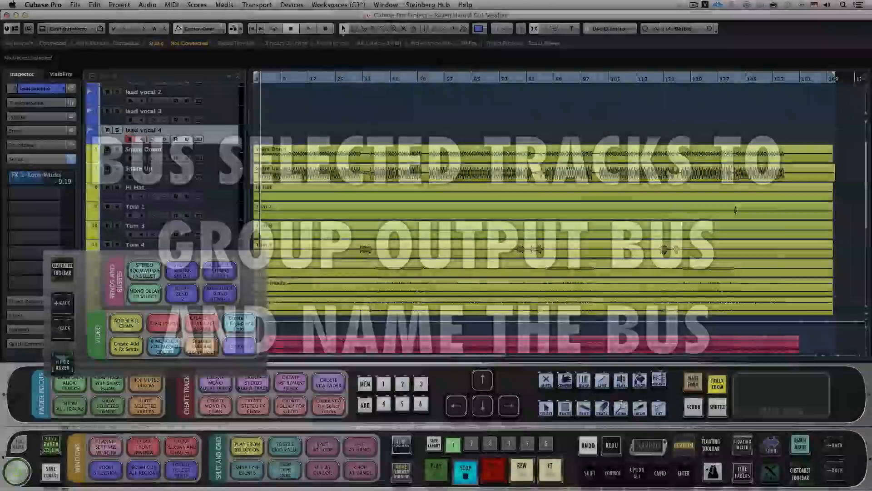
Select lead vocal 1–4 and bus them to a new stereo group channel
{"action": "key", "text": "shift+Up"}
{"action": "key", "text": "shift+Up"}
{"action": "key", "text": "shift+Up"}
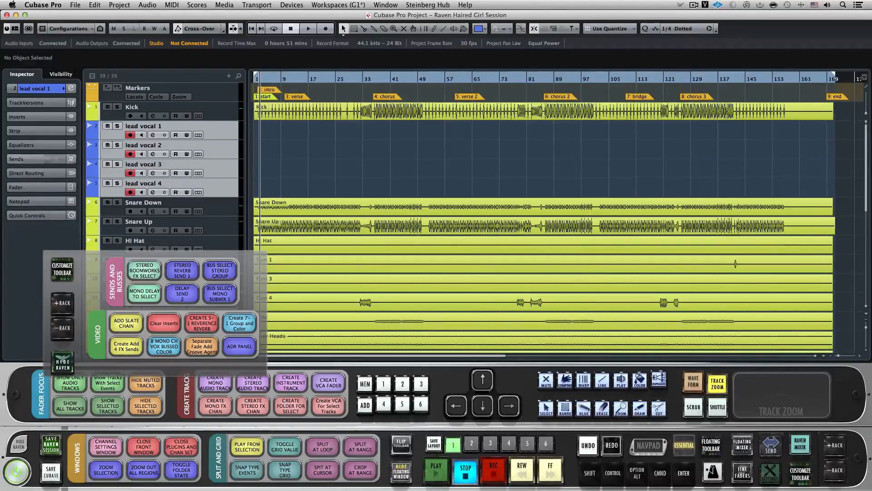
{"action": "left_click", "coordinate": [220, 271]}
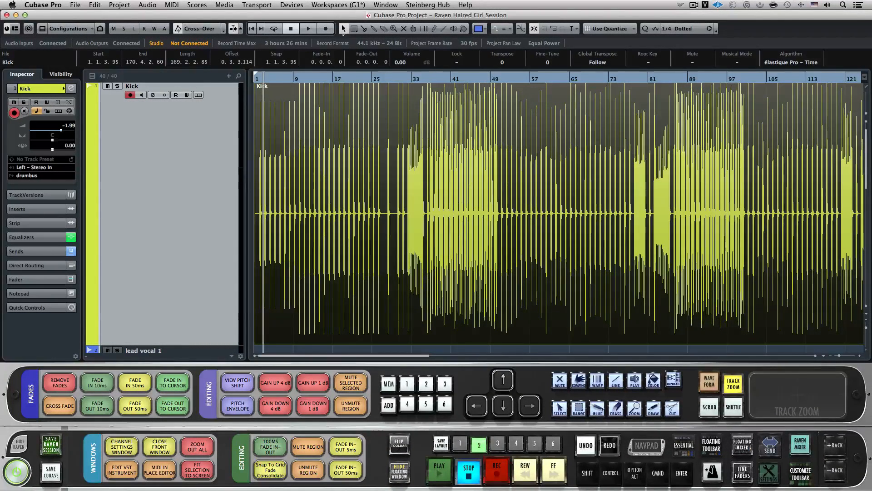
Zoom in on Kick and bounce the selected bar, replacing the original event
{"action": "key", "text": "h"}
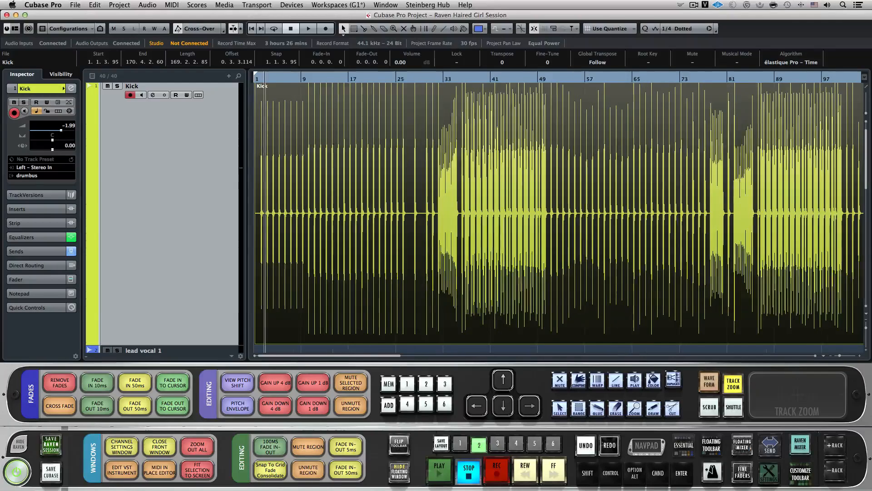
{"action": "key", "text": "h"}
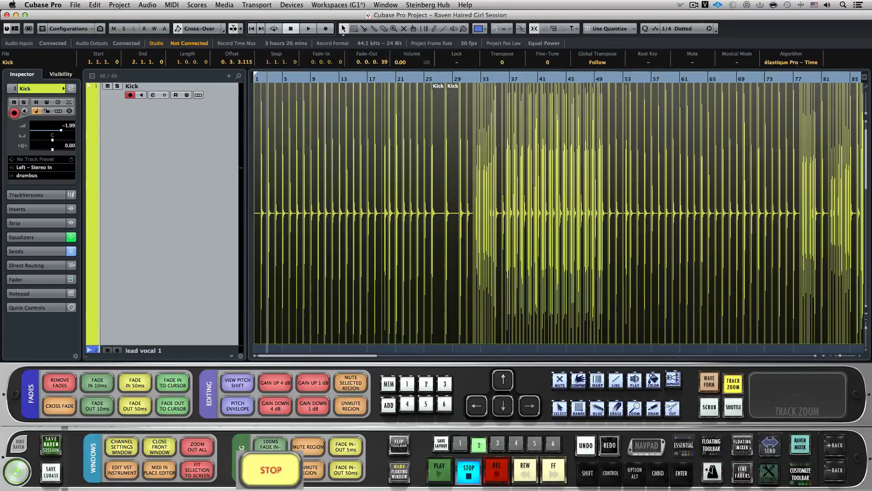
{"action": "key", "text": "ctrl+b"}
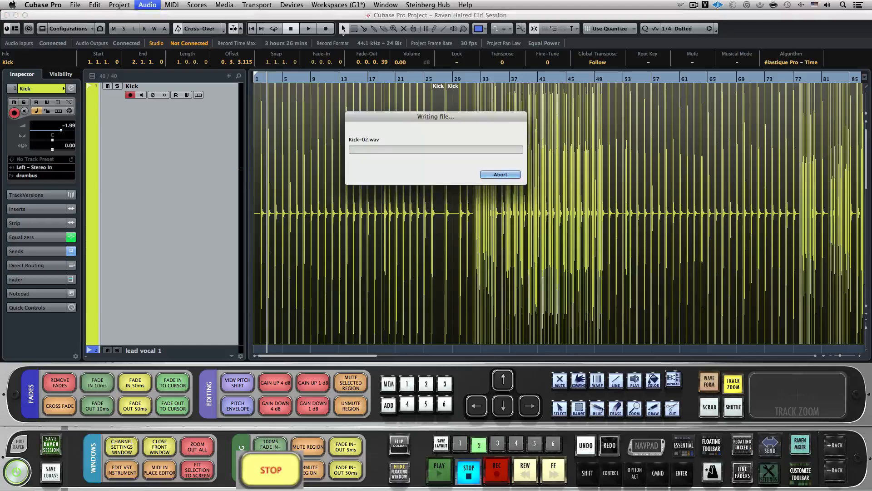
{"action": "key", "text": "Return"}
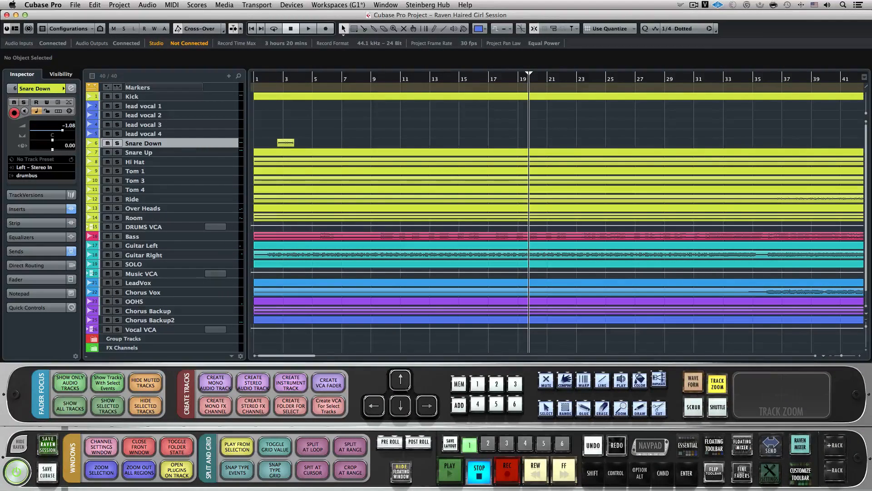
Zoom out and flip to the other page of Raven toolbar commands
{"action": "key", "text": "g"}
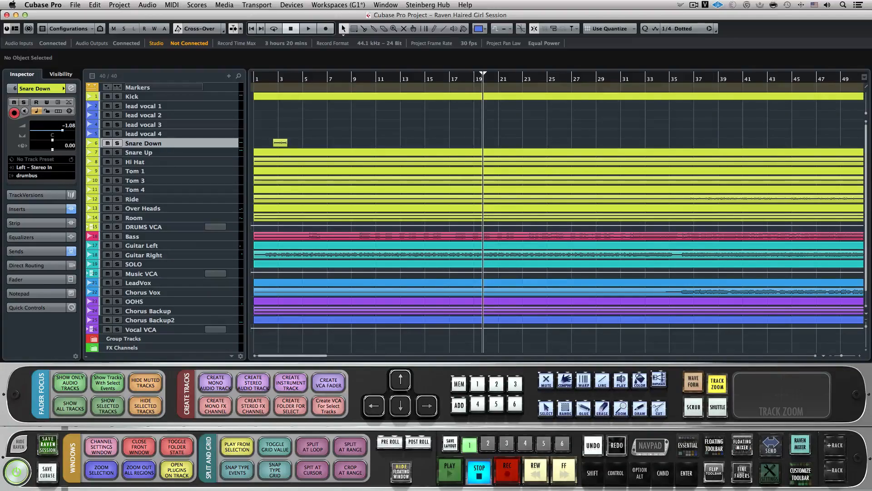
{"action": "left_click", "coordinate": [713, 471]}
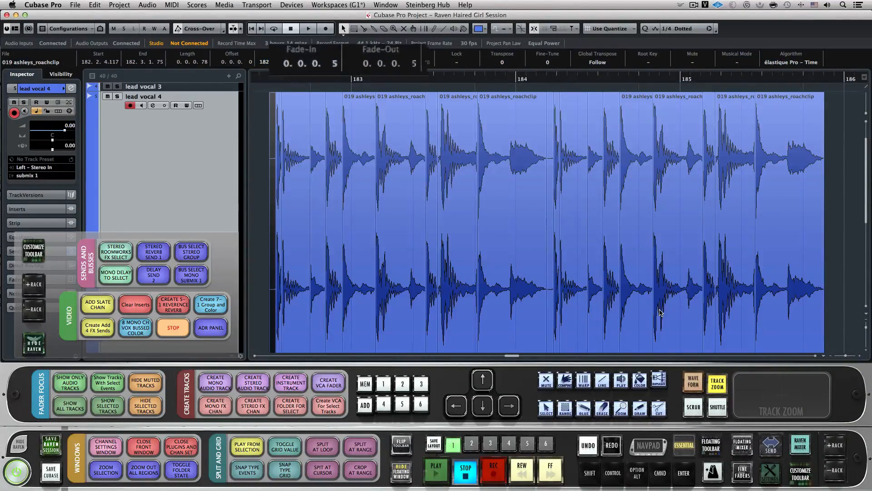
Fade, bounce and replace the first roach clip events on lead vocal 4 one by one
{"action": "key", "text": "Return"}
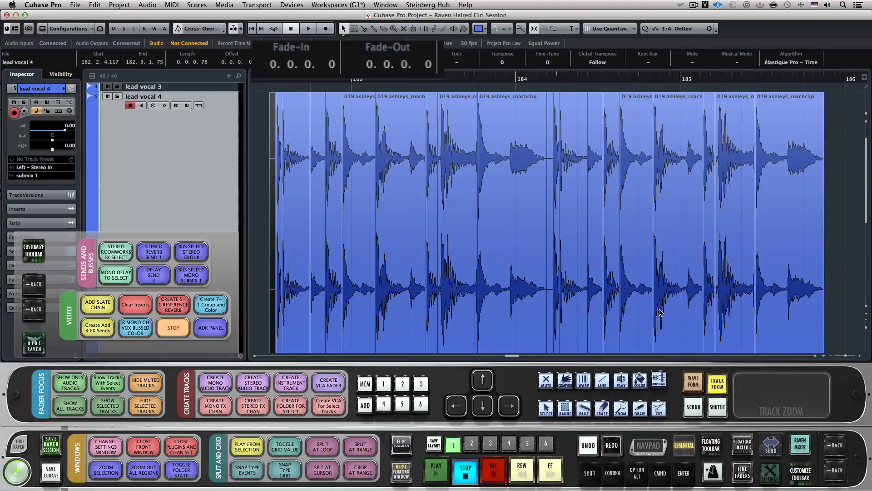
{"action": "key", "text": "a"}
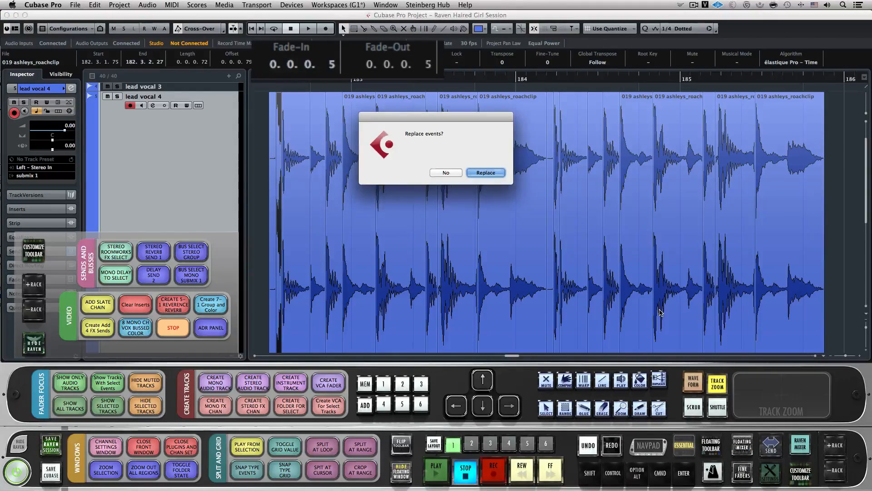
{"action": "key", "text": "Return"}
{"action": "key", "text": "a"}
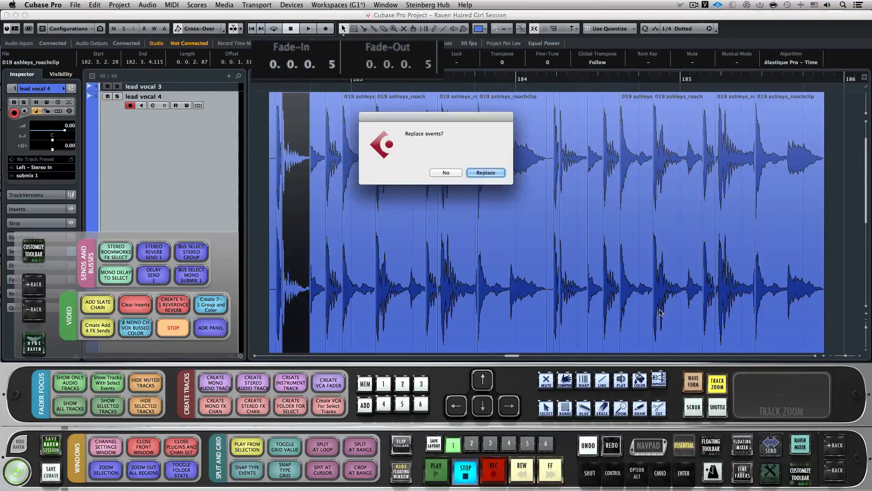
{"action": "key", "text": "Return"}
{"action": "key", "text": "Right"}
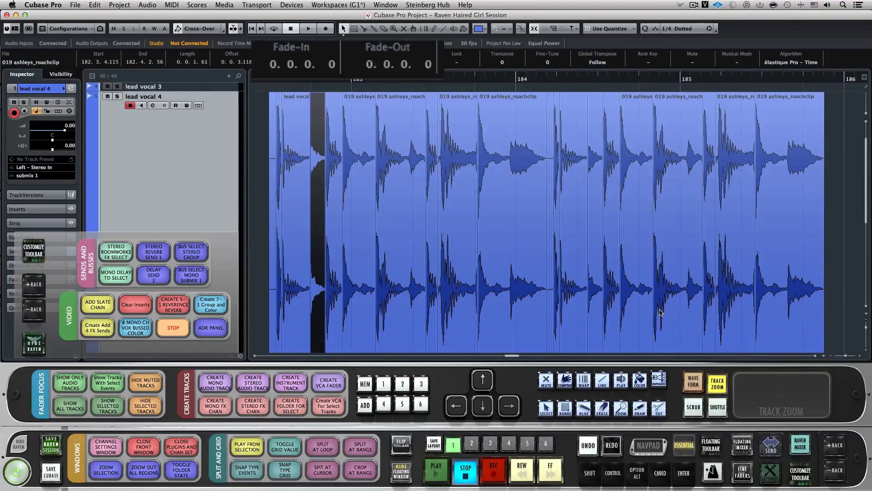
{"action": "key", "text": "a"}
{"action": "key", "text": "Return"}
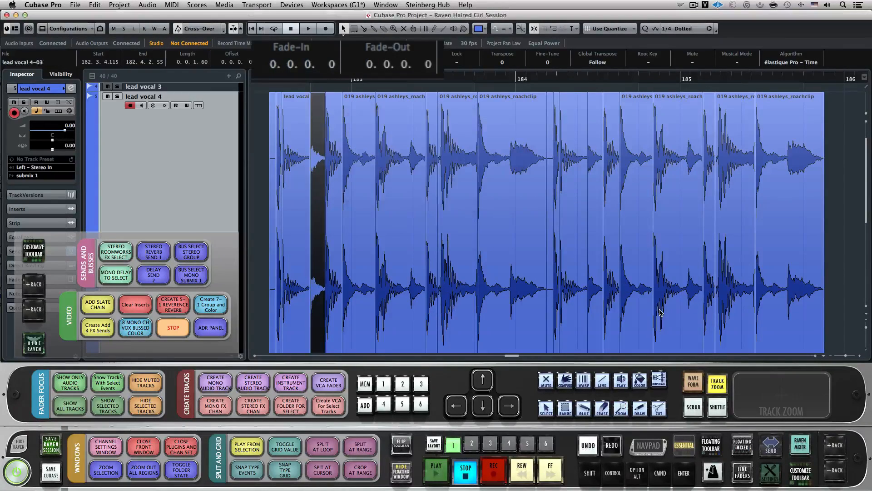
{"action": "key", "text": "Right"}
{"action": "key", "text": "a"}
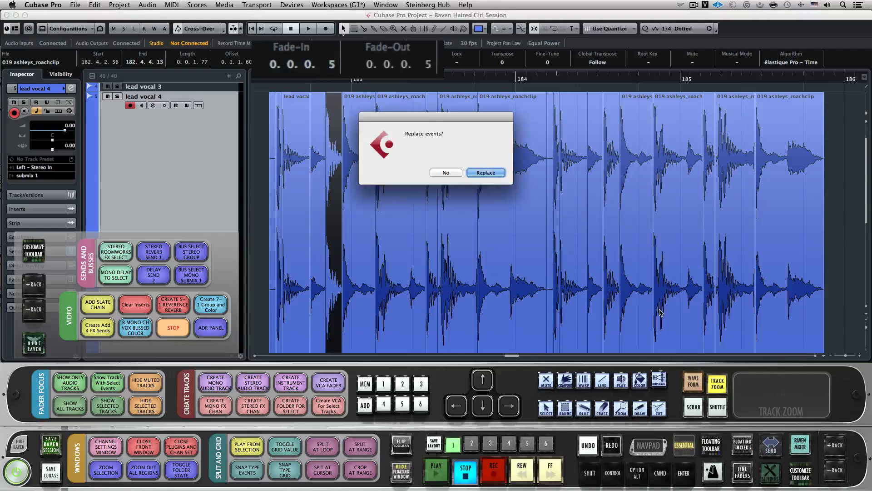
{"action": "key", "text": "Return"}
{"action": "key", "text": "Right"}
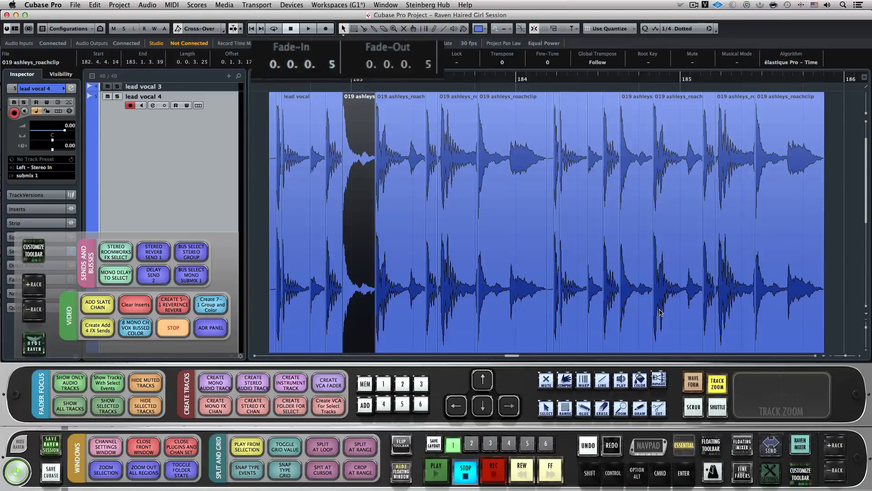
{"action": "key", "text": "a"}
{"action": "key", "text": "Return"}
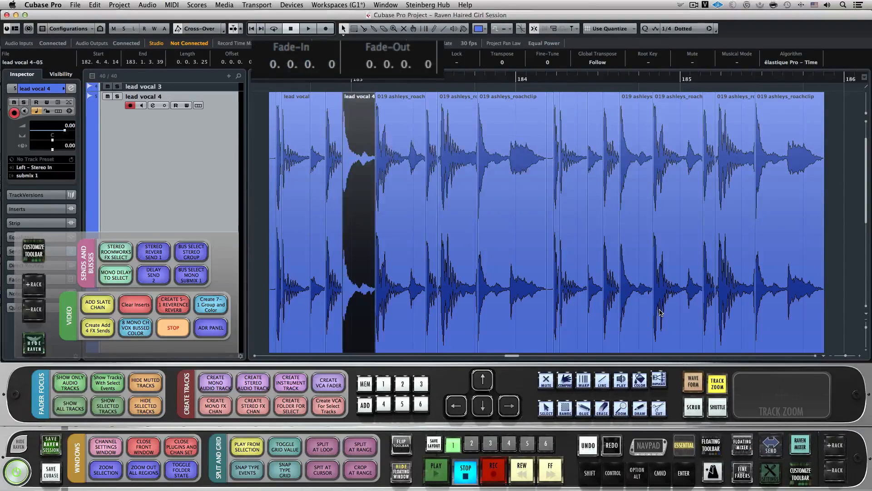
{"action": "key", "text": "Right"}
{"action": "key", "text": "a"}
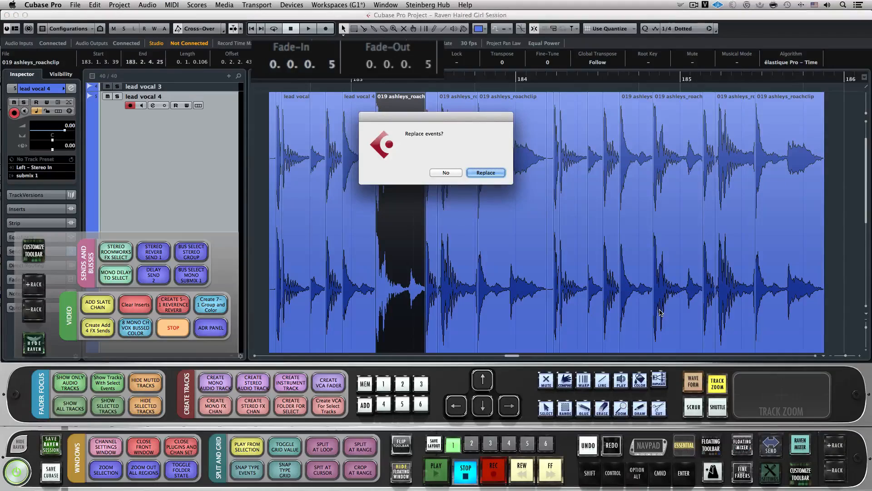
{"action": "key", "text": "Return"}
{"action": "key", "text": "Right"}
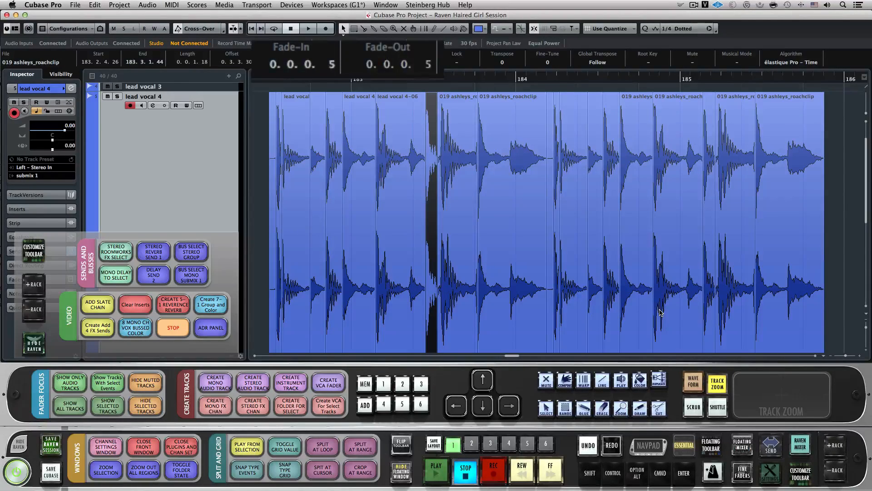
{"action": "key", "text": "a"}
{"action": "key", "text": "Return"}
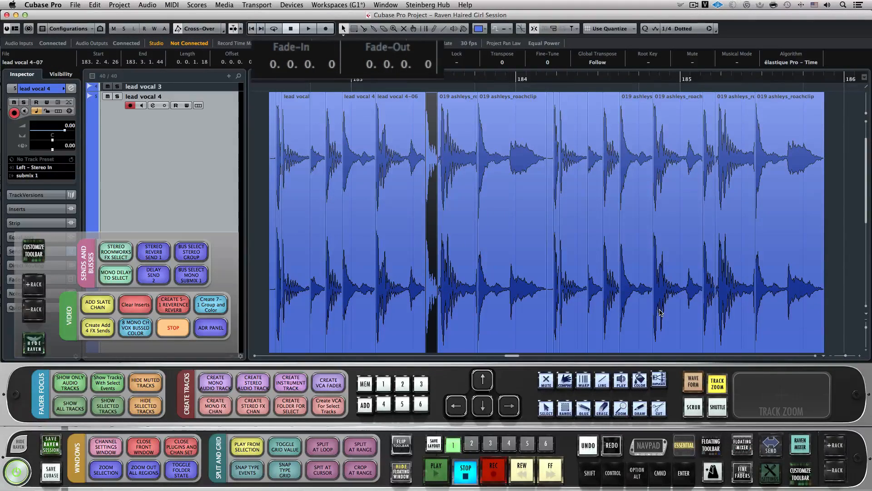
{"action": "key", "text": "Right"}
{"action": "key", "text": "a"}
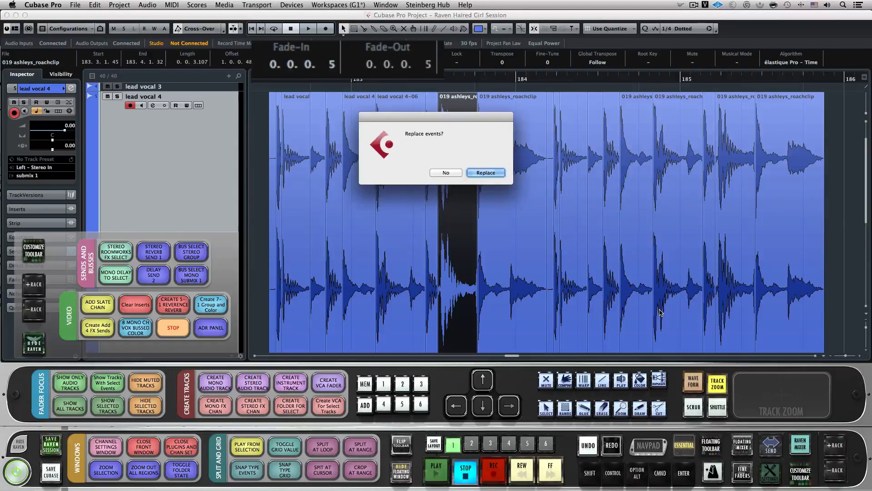
{"action": "key", "text": "Return"}
Fade, bounce and replace the remaining roach clip events, then deselect all
{"action": "key", "text": "Right"}
{"action": "key", "text": "a"}
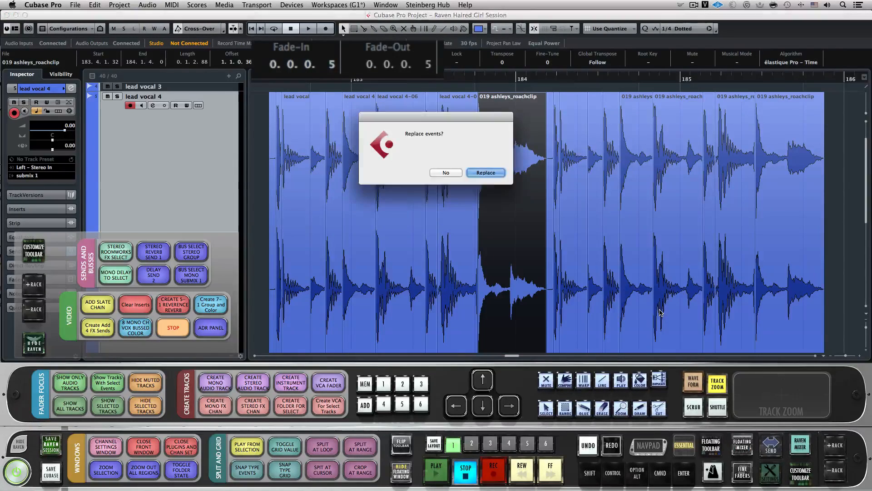
{"action": "key", "text": "Return"}
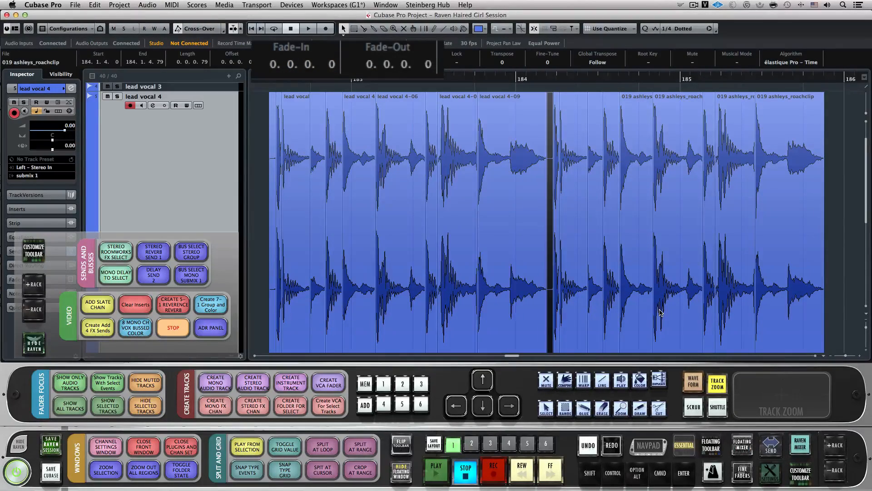
{"action": "key", "text": "Right"}
{"action": "key", "text": "a"}
{"action": "key", "text": "Return"}
{"action": "key", "text": "Right"}
{"action": "key", "text": "a"}
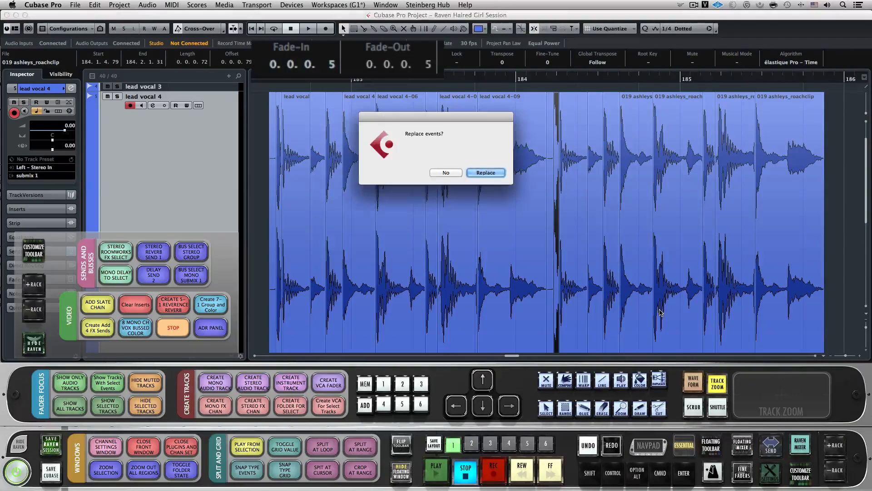
{"action": "key", "text": "Return"}
{"action": "key", "text": "Right"}
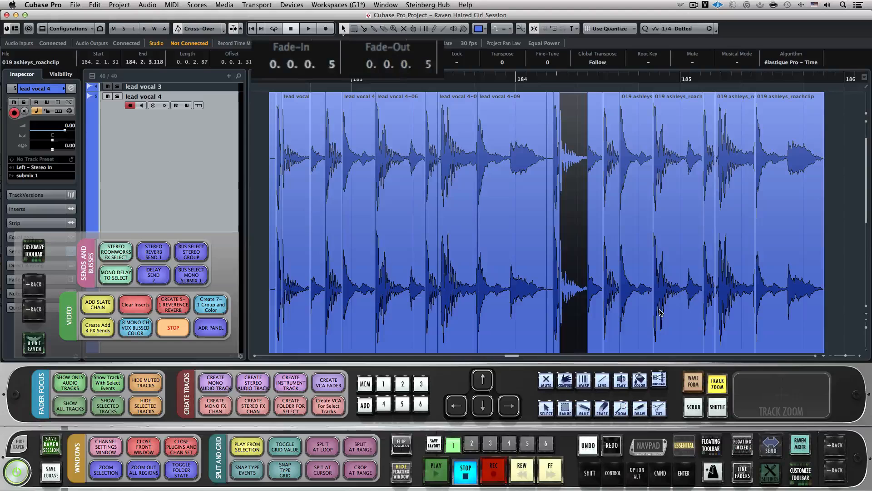
{"action": "key", "text": "a"}
{"action": "key", "text": "Return"}
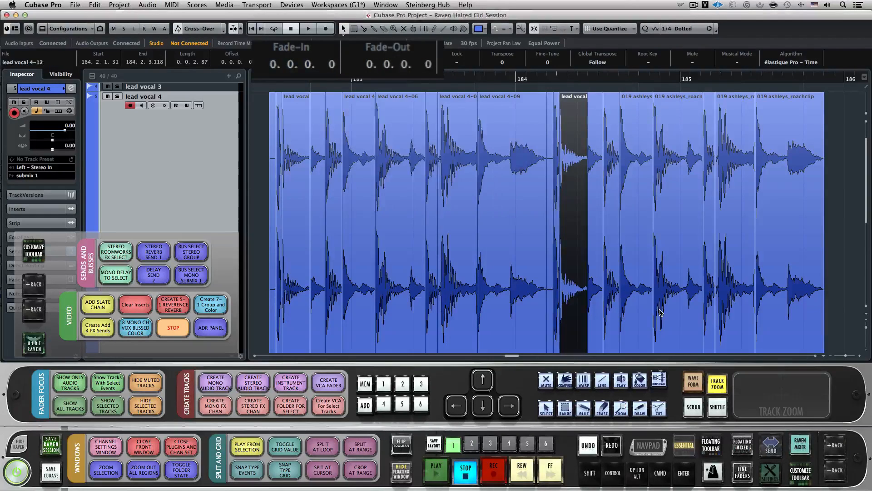
{"action": "key", "text": "Right"}
{"action": "key", "text": "a"}
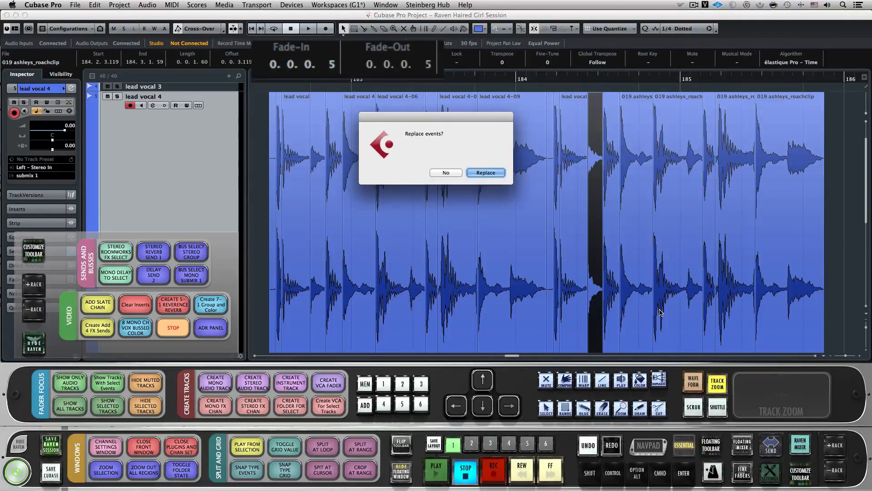
{"action": "key", "text": "Return"}
{"action": "key", "text": "Right"}
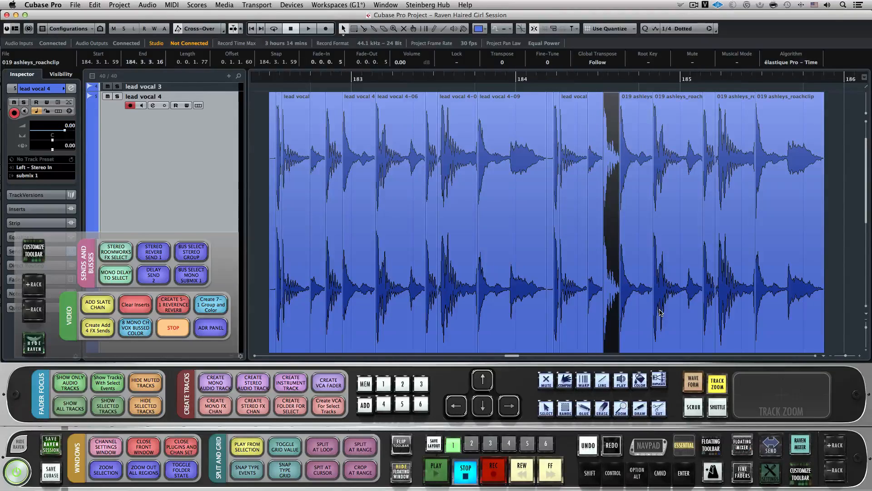
{"action": "key", "text": "a"}
{"action": "key", "text": "Return"}
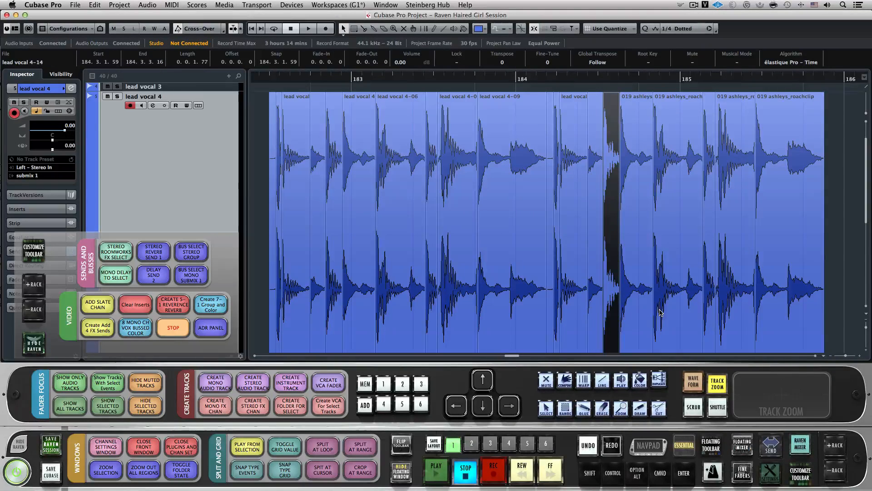
{"action": "key", "text": "Right"}
{"action": "key", "text": "a"}
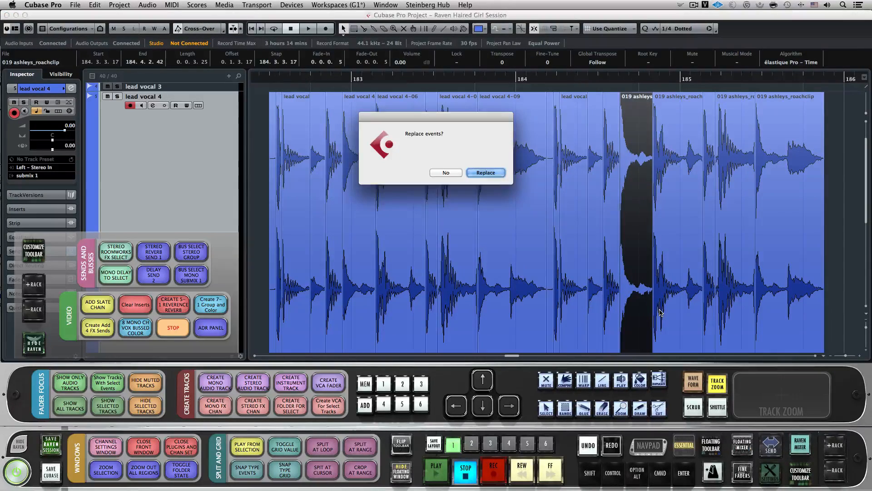
{"action": "key", "text": "Return"}
{"action": "key", "text": "ctrl+shift+a"}
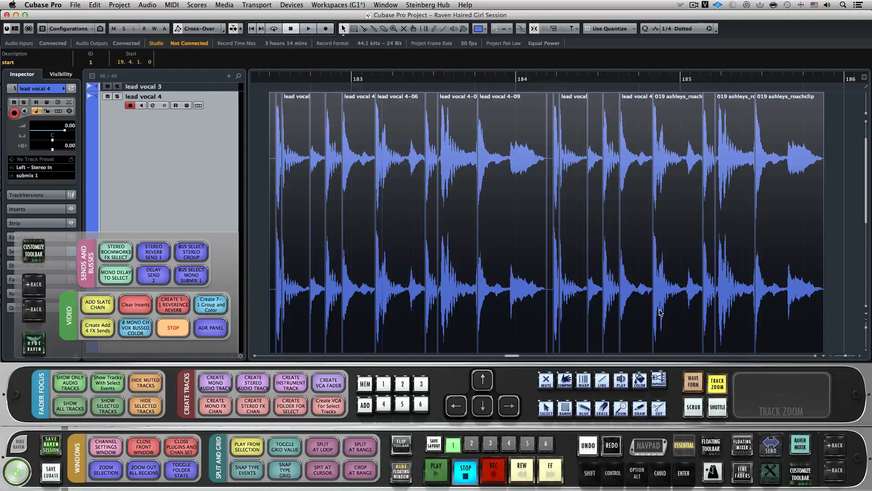
Add a Groove Agent SE instrument track and trigger pad C1
{"action": "key", "text": "F11"}
{"action": "key", "text": "Down"}
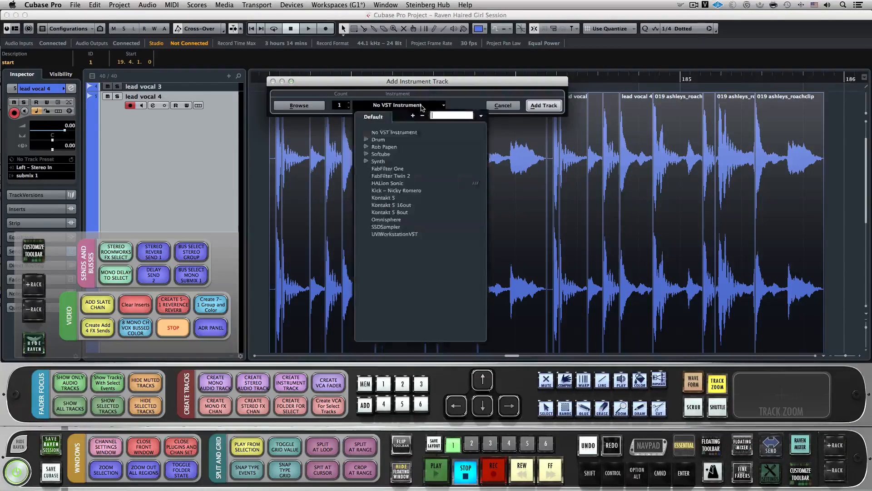
{"action": "key", "text": "Return"}
{"action": "key", "text": "Return"}
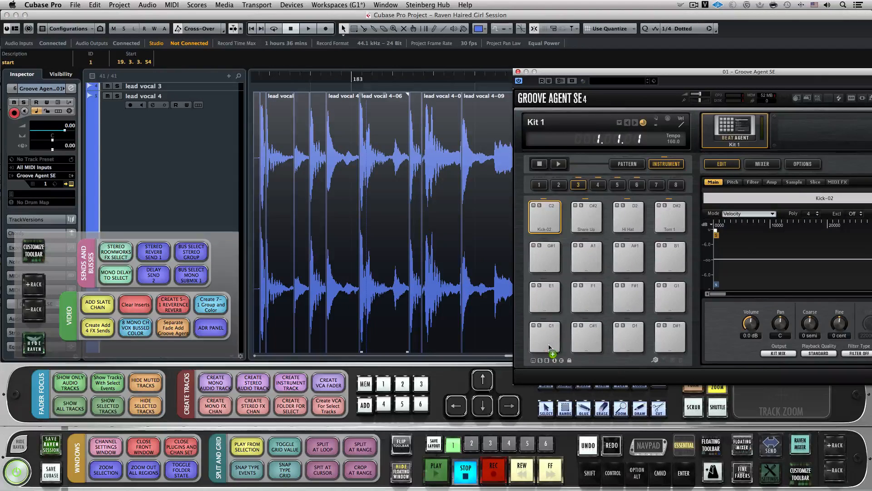
{"action": "left_click", "coordinate": [545, 337]}
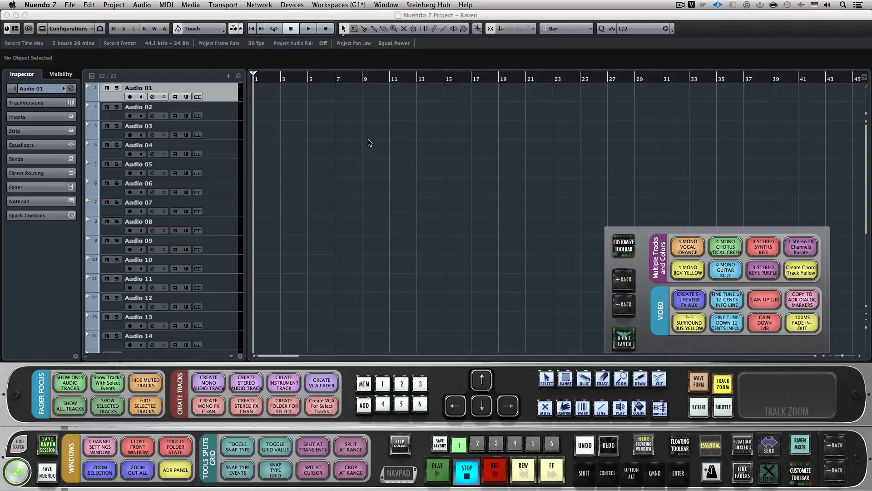
Select Audio 01 through Audio 05 so the Raven create-tracks button adds the FX reverb channel
{"action": "left_click", "coordinate": [226, 168], "text": "shift"}
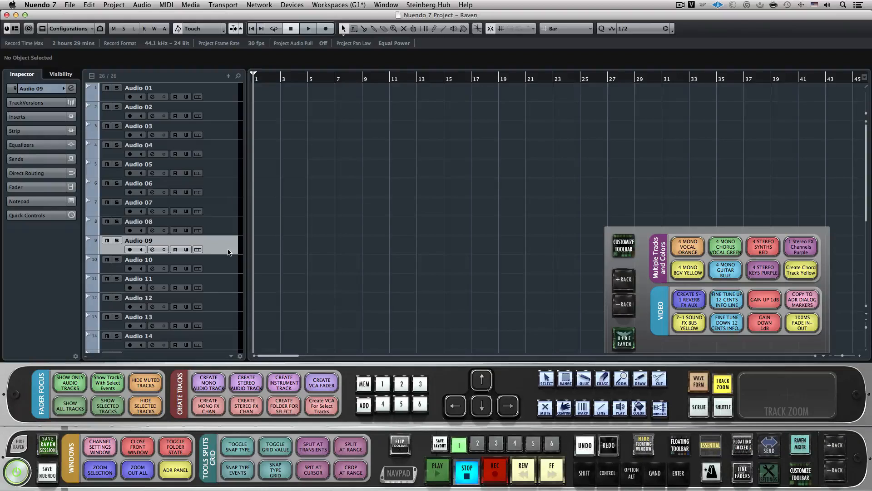
Extend the selection to Audio 09 through Audio 13 for the 7-1 Sound FX Bus command
{"action": "left_click", "coordinate": [223, 320], "text": "shift"}
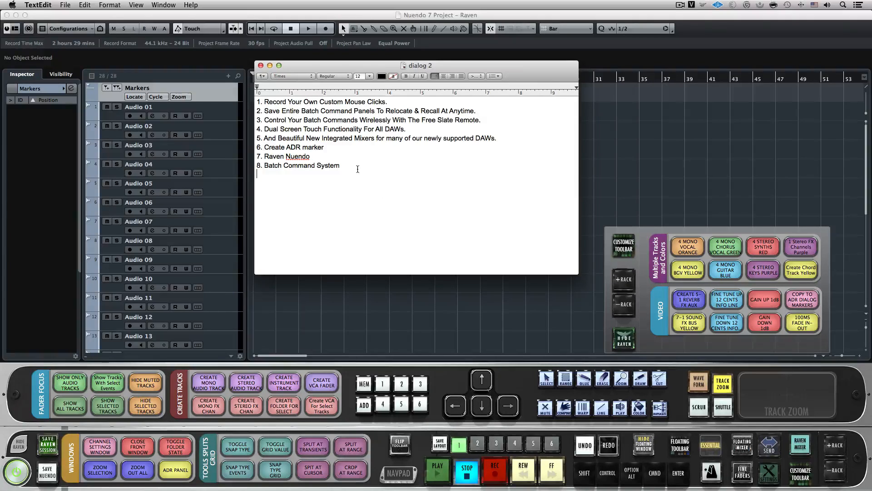
Select the entire eight-line numbered list in TextEdit for copying to ADR markers
{"action": "key", "text": "super+a"}
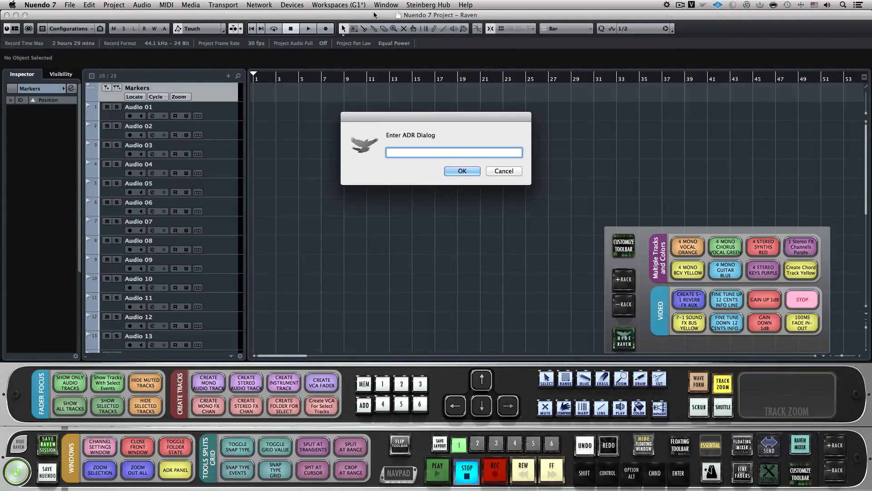
Confirm the Enter ADR Dialog prompt so each list line becomes a numbered marker
{"action": "key", "text": "Return"}
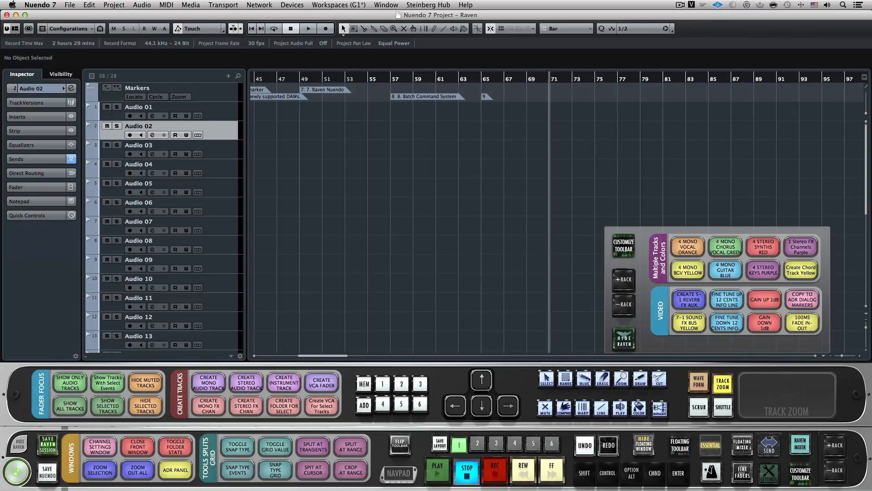
Move the track selection down to Audio 03 as the working track
{"action": "key", "text": "Down"}
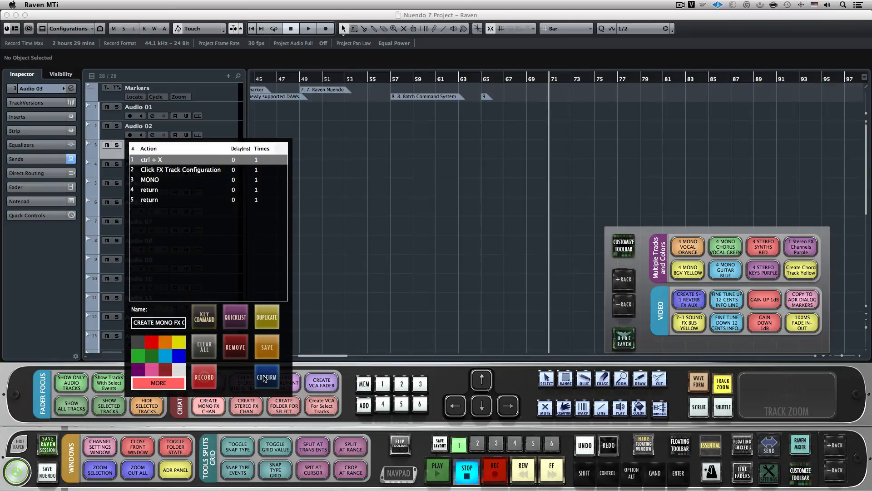
Clear all actions and record the first five key steps: four-modifier P, Tab, Shift+Tab, cursor Down, Option+Return
{"action": "left_click", "coordinate": [203, 347]}
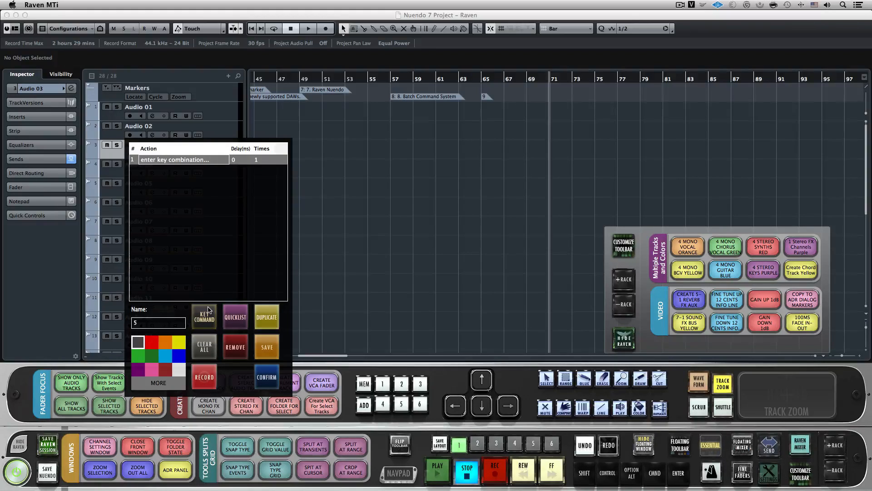
{"action": "key", "text": "ctrl+alt+shift+super+p"}
{"action": "left_click", "coordinate": [206, 315]}
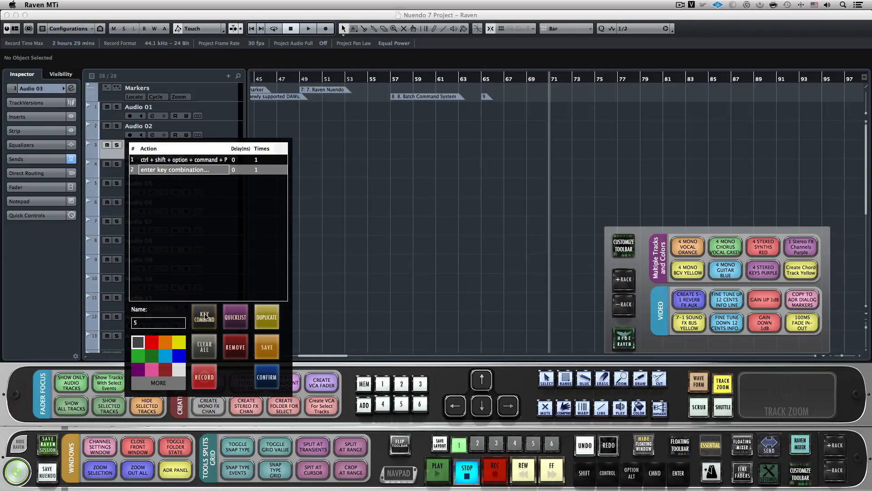
{"action": "key", "text": "Tab"}
{"action": "left_click", "coordinate": [205, 317]}
{"action": "key", "text": "shift"}
{"action": "key", "text": "shift+Tab"}
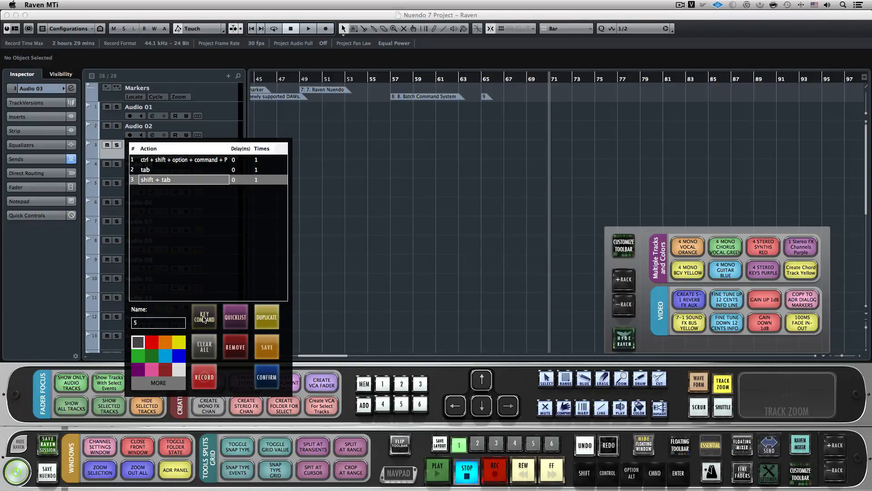
{"action": "left_click", "coordinate": [204, 319]}
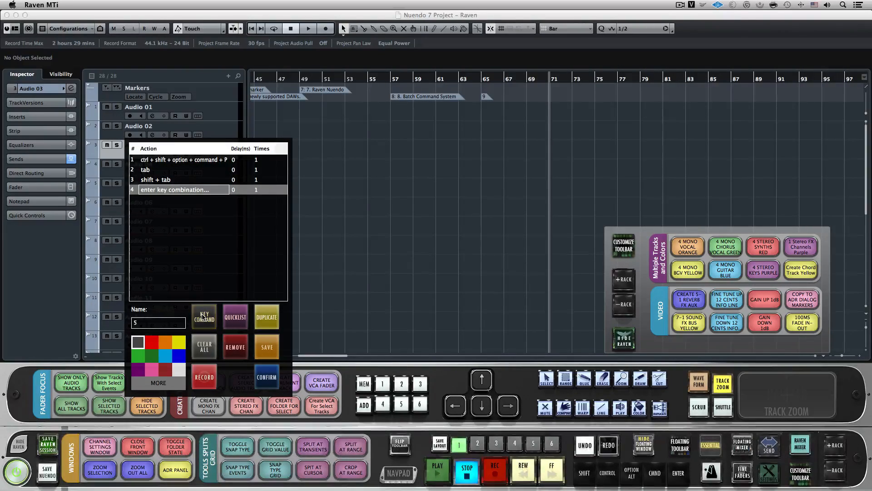
{"action": "key", "text": "Down"}
{"action": "left_click", "coordinate": [204, 316]}
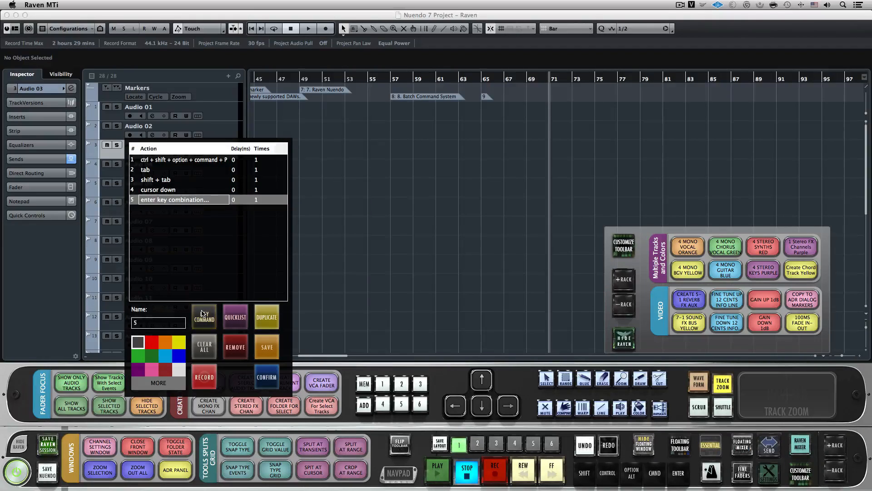
{"action": "key", "text": "alt+Return"}
Add steps six to eleven: VIRTUAL, spacebar, MIX, spacebar, RACK and return
{"action": "left_click", "coordinate": [204, 317]}
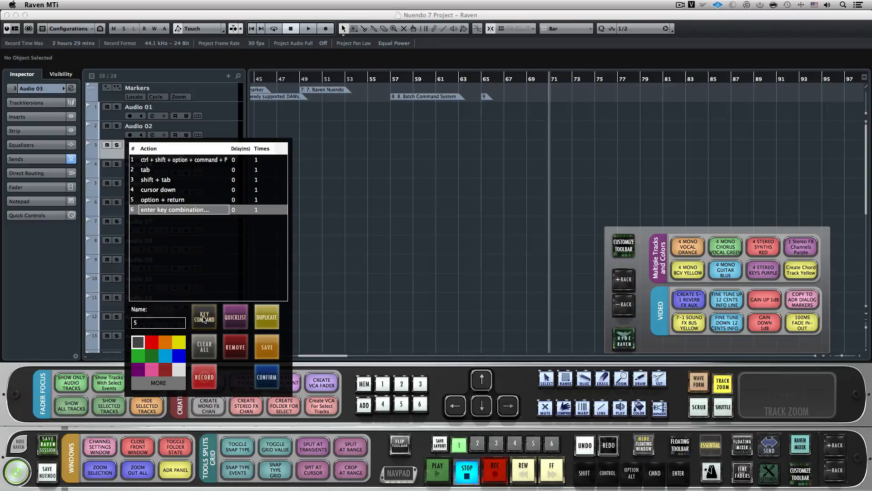
{"action": "type", "text": "ViVIRTUAL"}
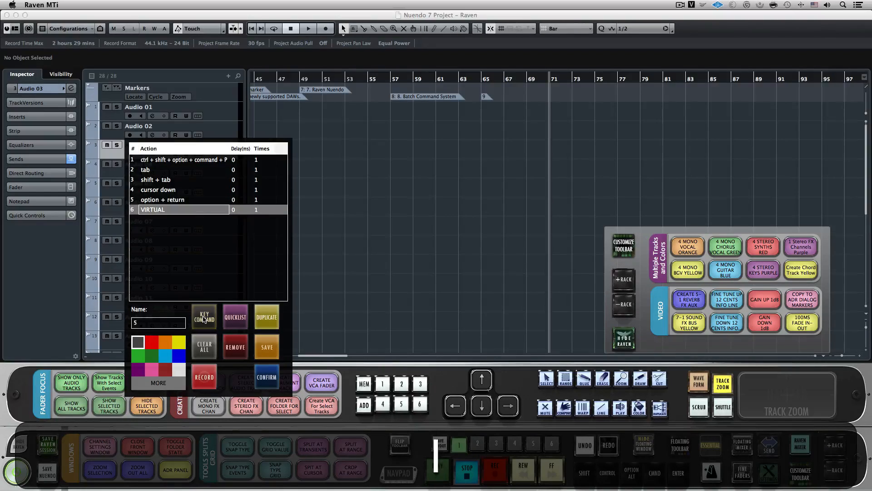
{"action": "left_click", "coordinate": [203, 318]}
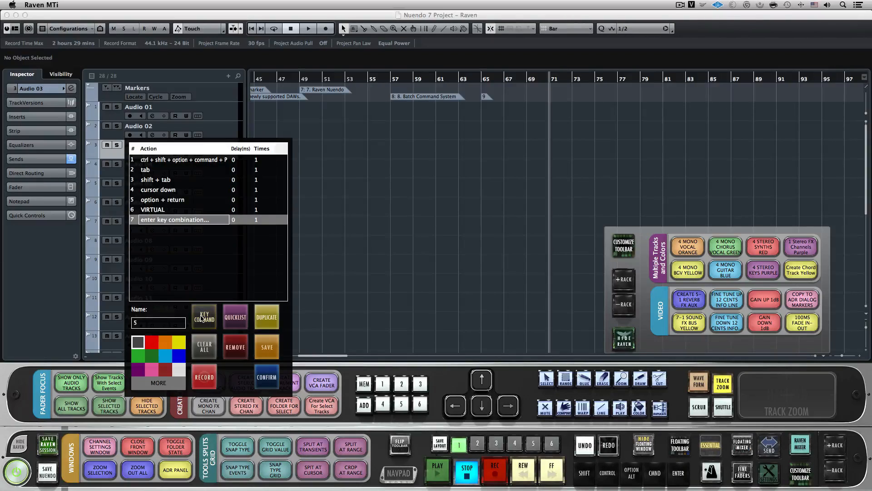
{"action": "key", "text": "space"}
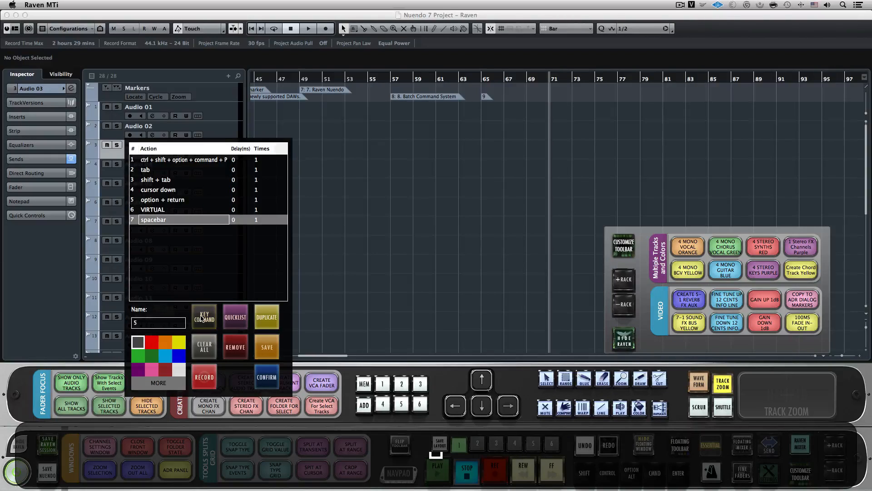
{"action": "left_click", "coordinate": [204, 318]}
{"action": "key", "text": "m"}
{"action": "type", "text": "MIX"}
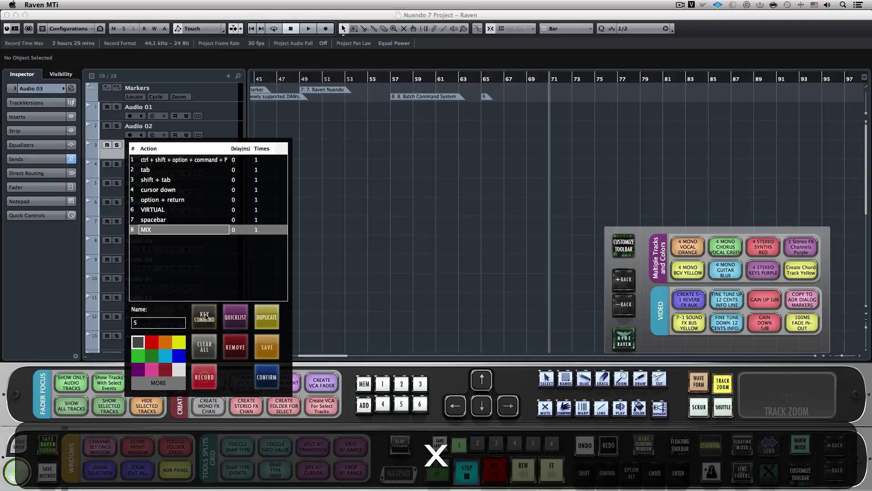
{"action": "left_click", "coordinate": [204, 318]}
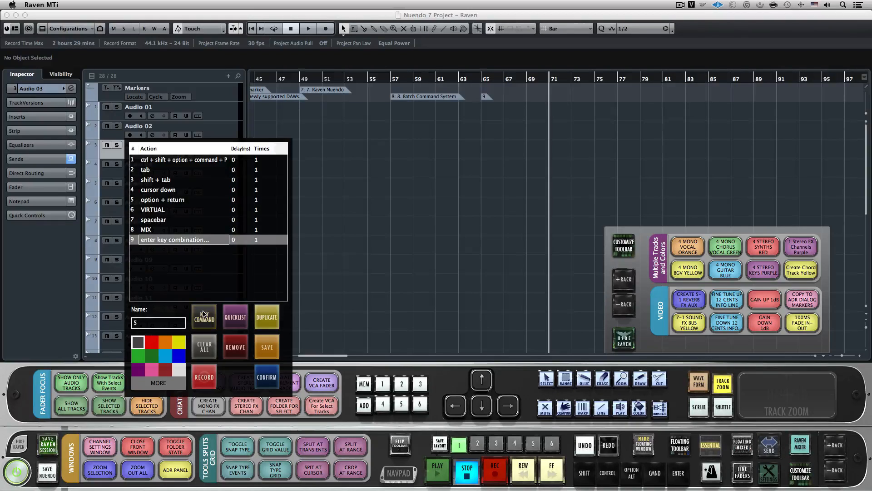
{"action": "key", "text": "space"}
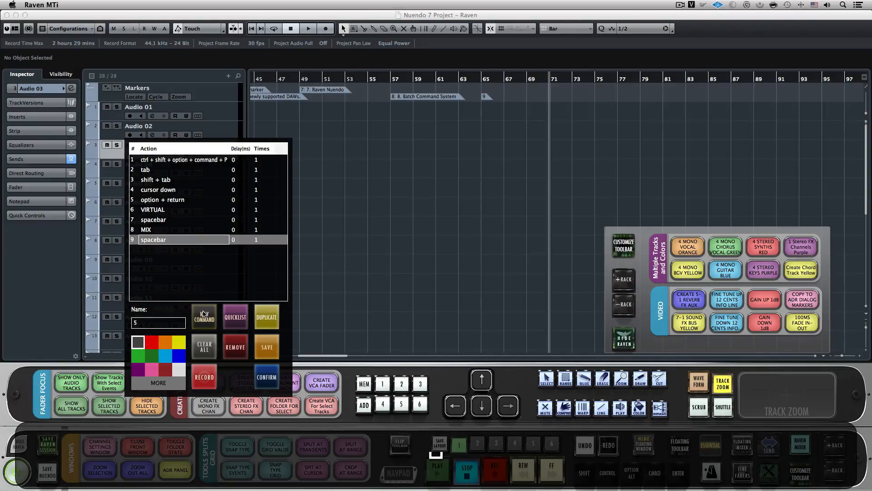
{"action": "left_click", "coordinate": [203, 315]}
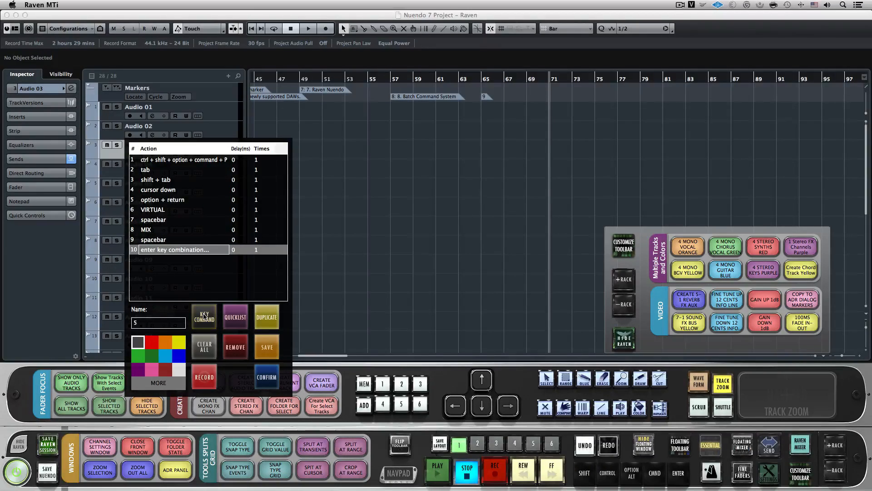
{"action": "key", "text": "k"}
{"action": "type", "text": "RACK"}
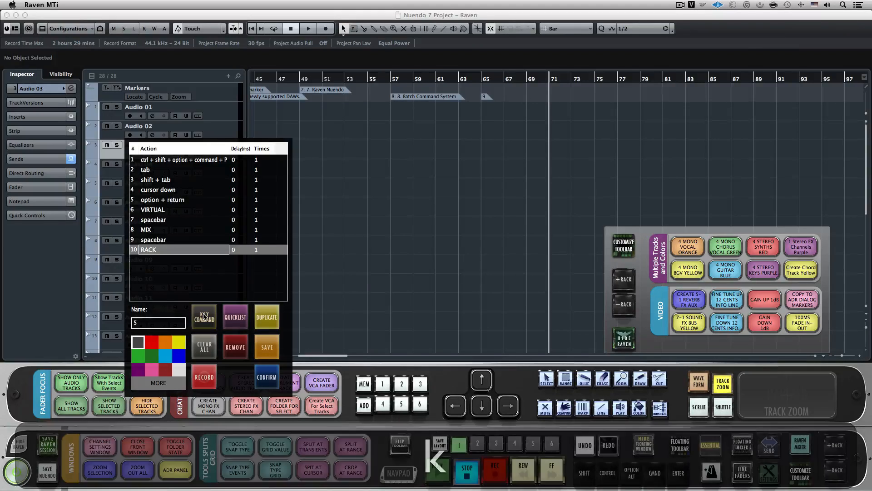
{"action": "left_click", "coordinate": [204, 315]}
{"action": "key", "text": "Return"}
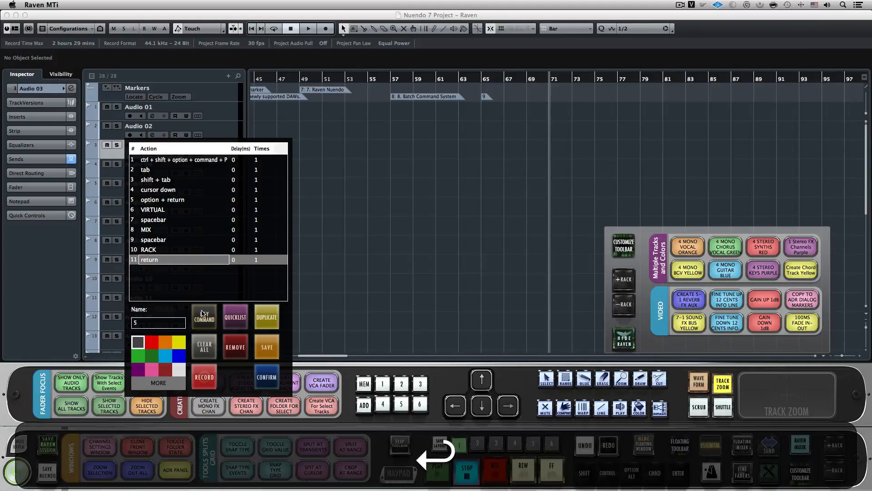
Rename the batch command ADD VMR, give it a custom colour from the picker, and save it
{"action": "left_click", "coordinate": [158, 323]}
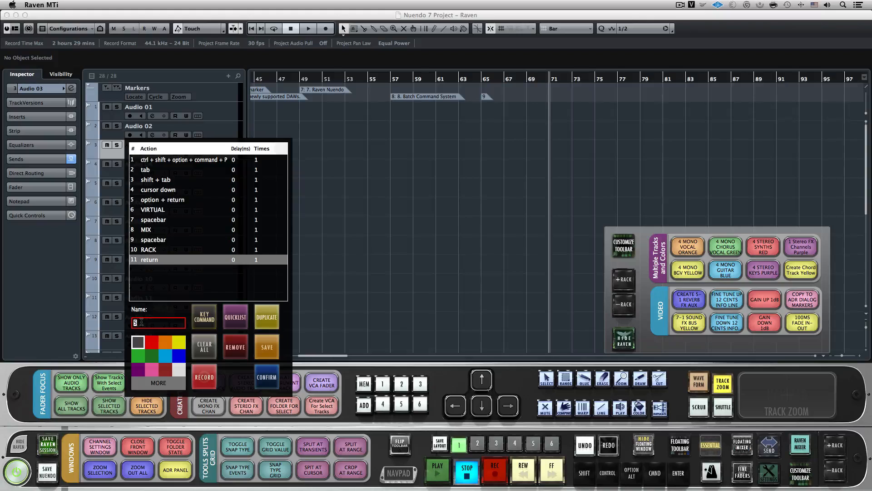
{"action": "type", "text": "ADD "}
{"action": "type", "text": "VMR"}
{"action": "left_click", "coordinate": [158, 383]}
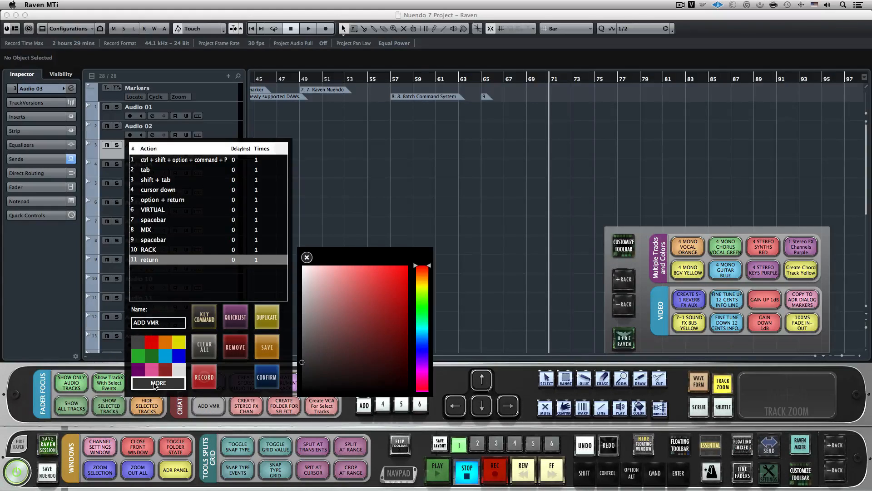
{"action": "left_click", "coordinate": [424, 300]}
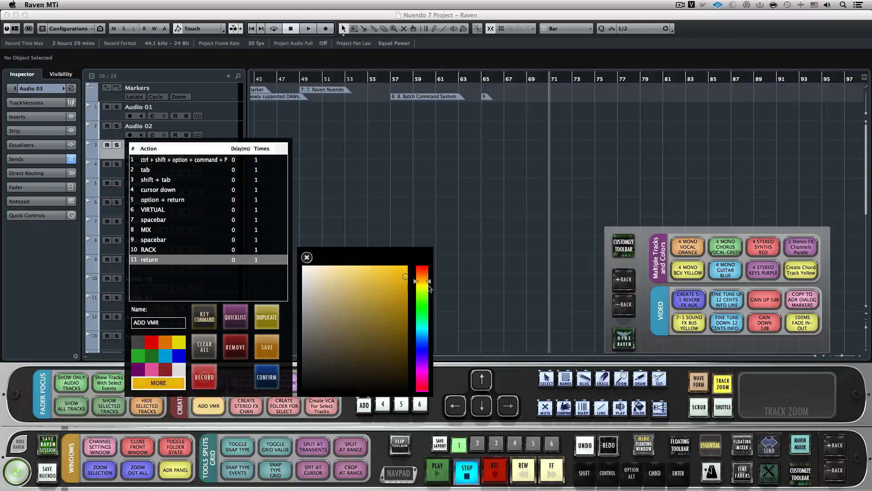
{"action": "left_click", "coordinate": [405, 276]}
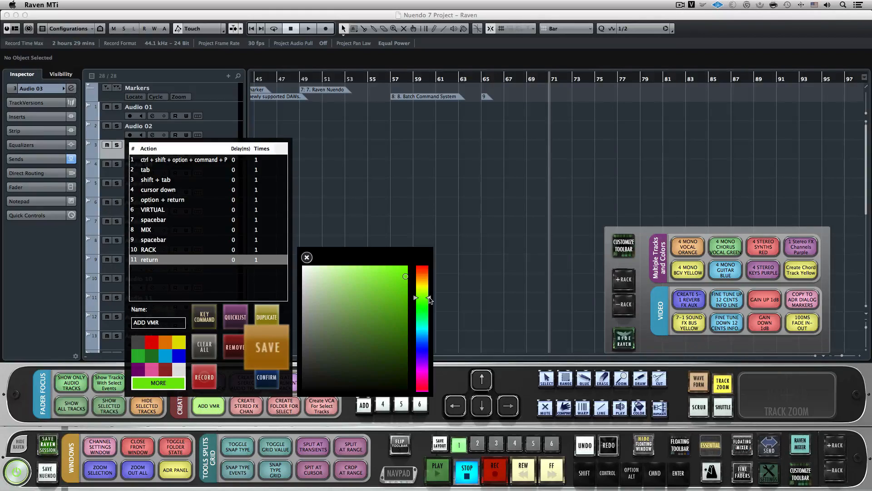
{"action": "left_click", "coordinate": [268, 347]}
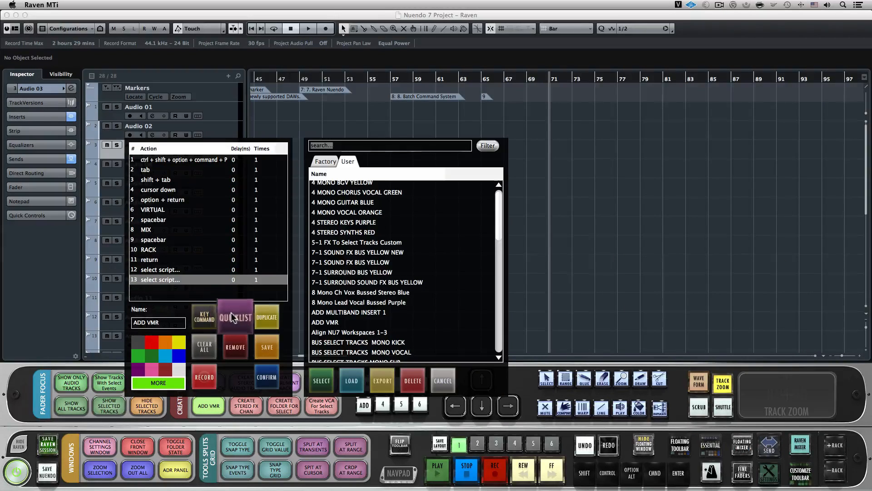
{"action": "scroll", "coordinate": [431, 221], "scroll_direction": "down", "scroll_amount": 5}
{"action": "scroll", "coordinate": [431, 221], "scroll_direction": "up", "scroll_amount": 5}
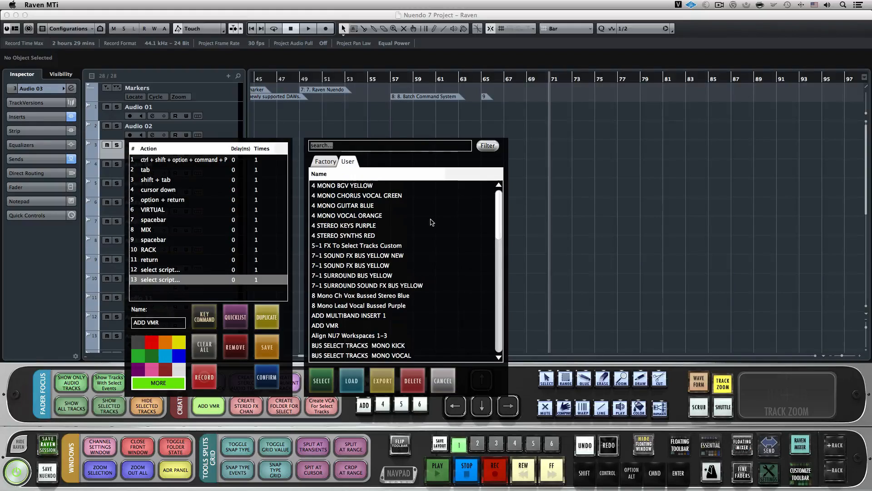
Remove the two empty 'select script...' rows from the ADD VMR command
{"action": "left_click", "coordinate": [235, 348]}
{"action": "left_click", "coordinate": [235, 347]}
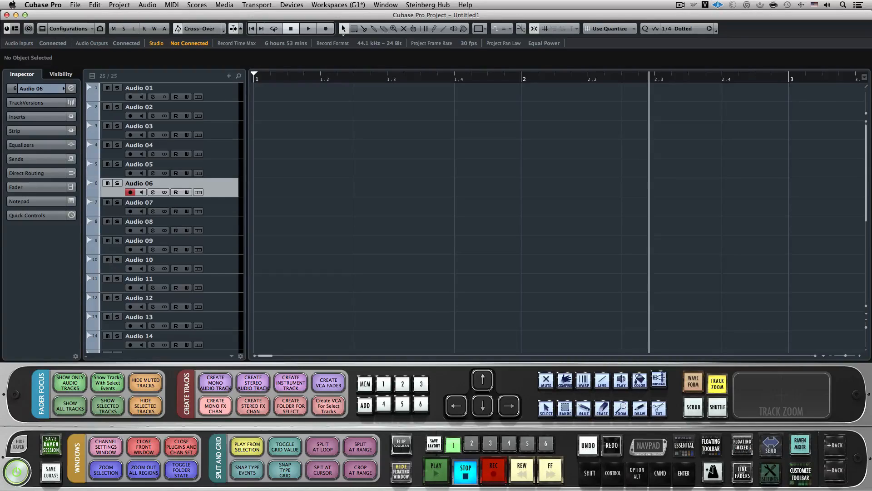
Edit the CREATE MONO FX CHAN button's batch command and clear every action from it
{"action": "right_click", "coordinate": [215, 405]}
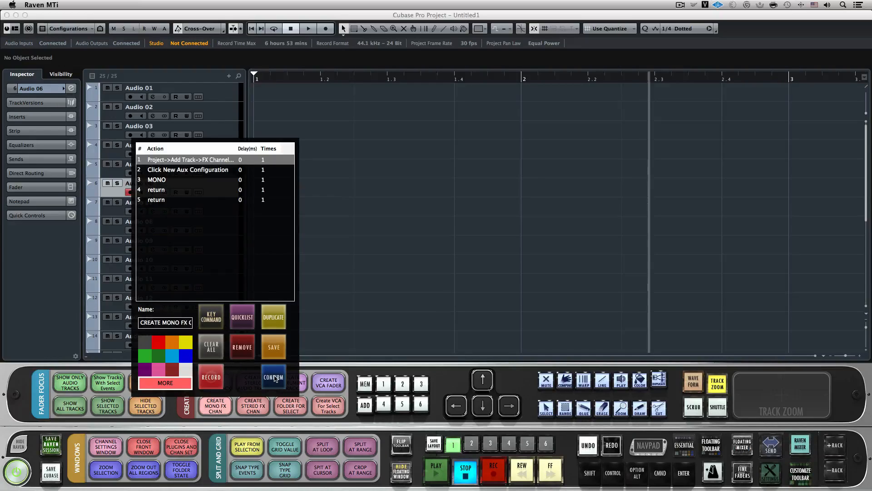
{"action": "left_click", "coordinate": [212, 346]}
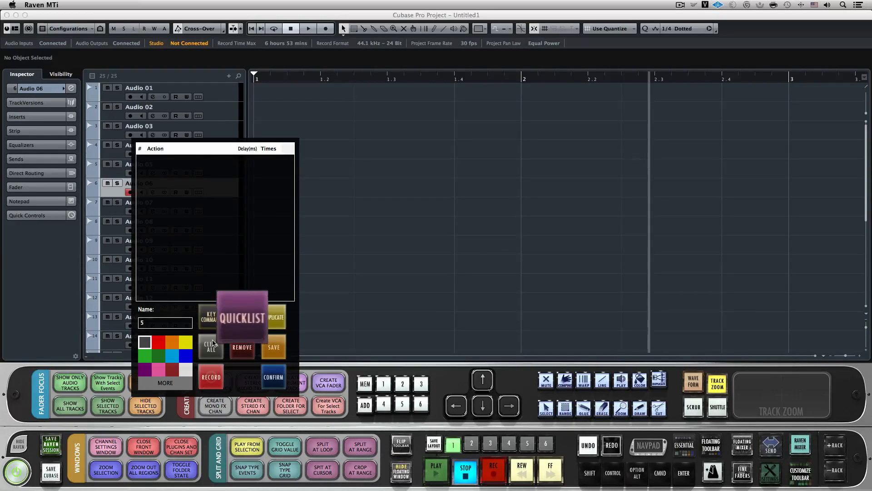
Add the Add Stereo Roomworks Send 1 script, then the Close Plugin and Channel Settings Window script
{"action": "left_click", "coordinate": [242, 318]}
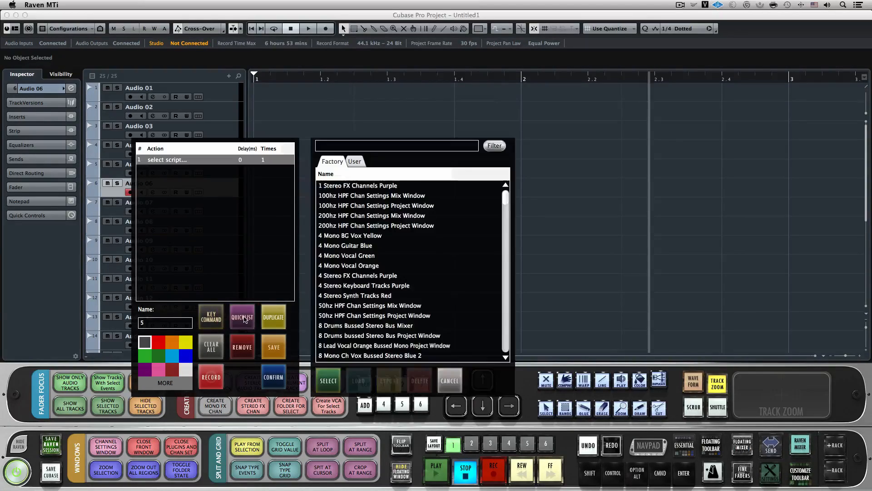
{"action": "left_click", "coordinate": [361, 149]}
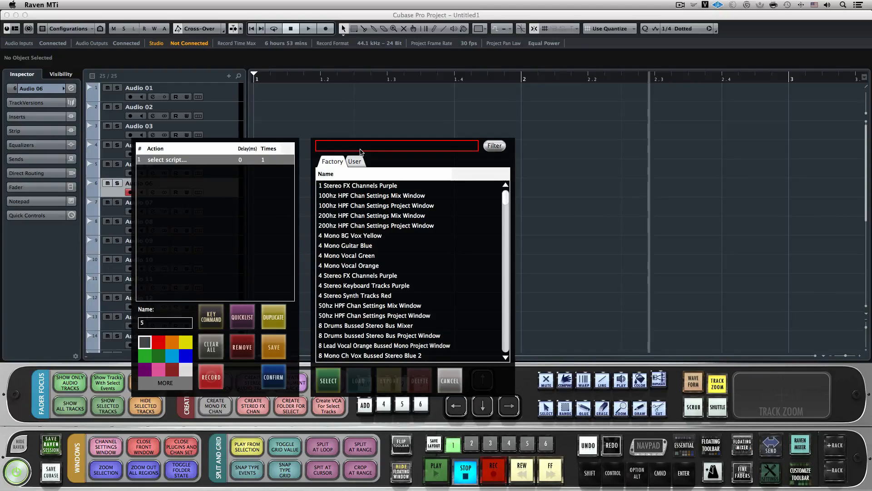
{"action": "type", "text": "add s"}
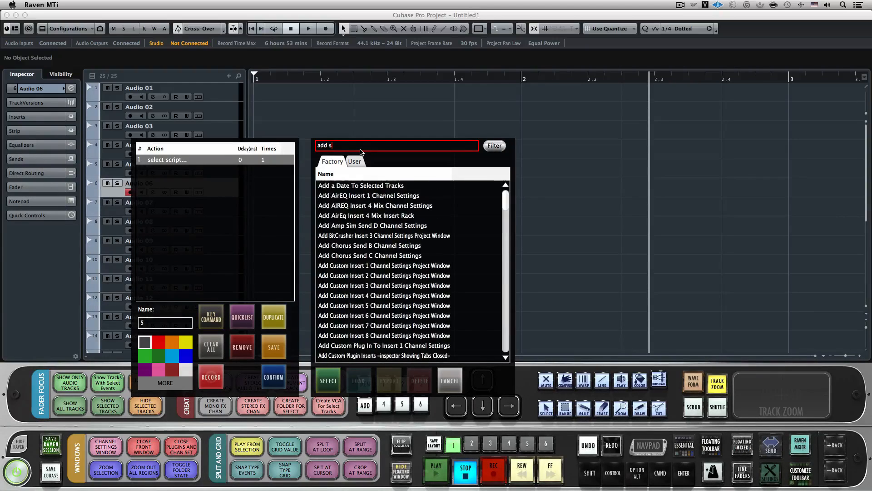
{"action": "type", "text": "tereo room"}
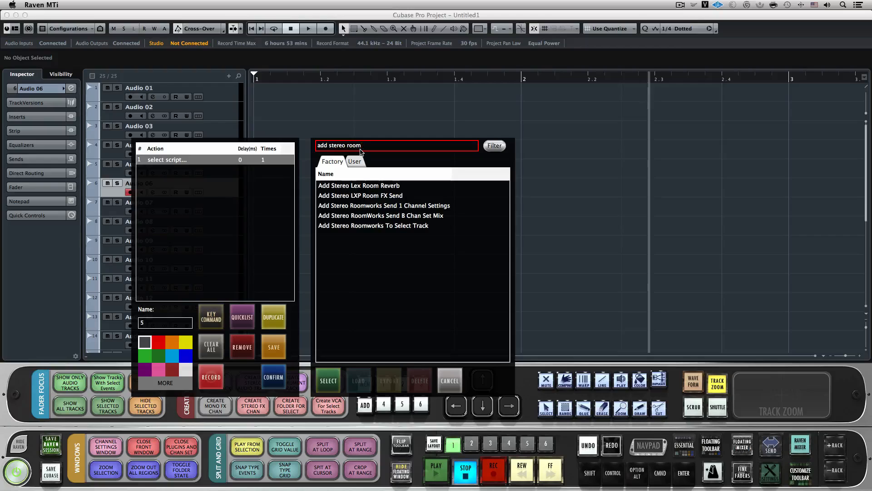
{"action": "left_click", "coordinate": [384, 205]}
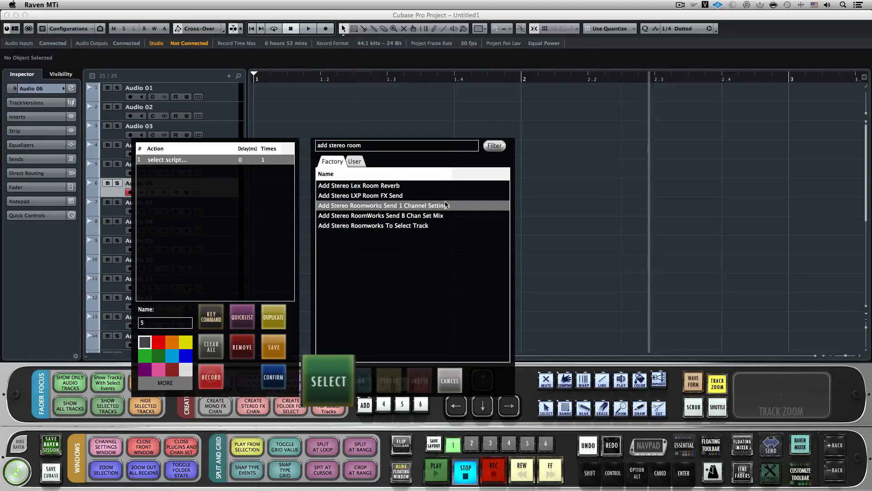
{"action": "left_click", "coordinate": [330, 381]}
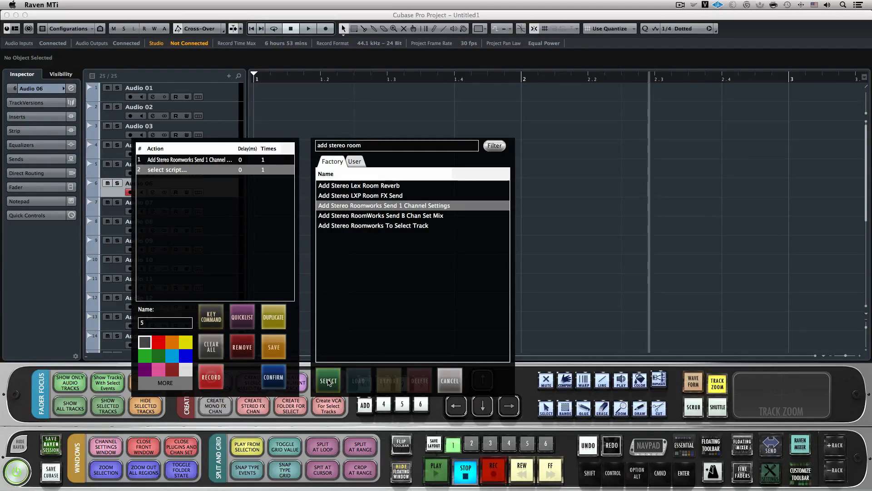
{"action": "left_click", "coordinate": [383, 144]}
{"action": "type", "text": "clo"}
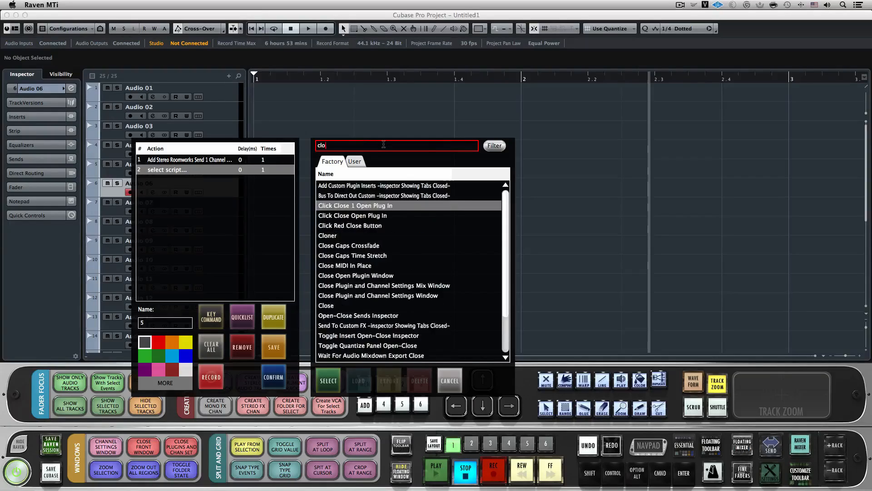
{"action": "type", "text": "se plug"}
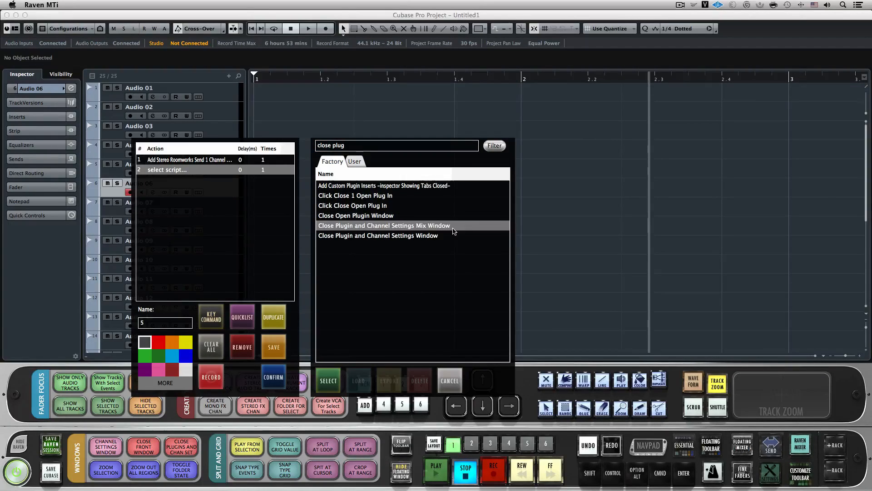
{"action": "double_click", "coordinate": [457, 236]}
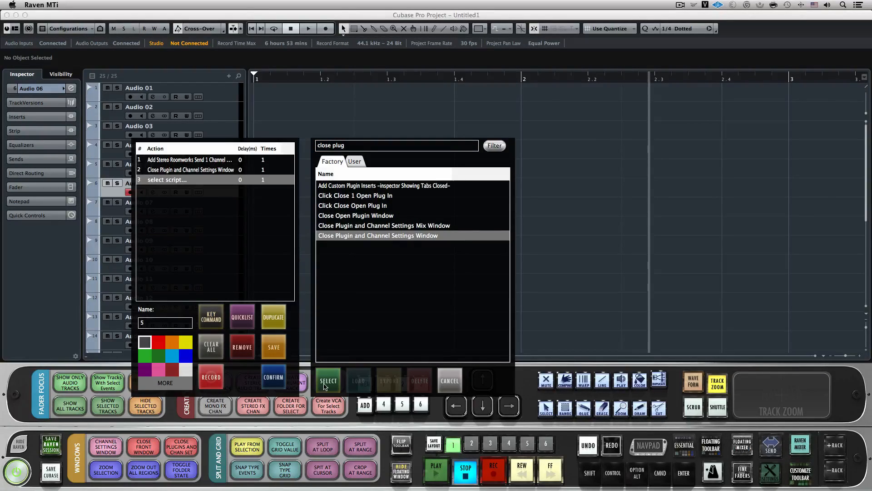
Add Phaser Send 2, StereoDelay Send 3 and a Close Plugin script after each, making six actions
{"action": "left_click", "coordinate": [371, 144]}
{"action": "key", "text": "BackSpace"}
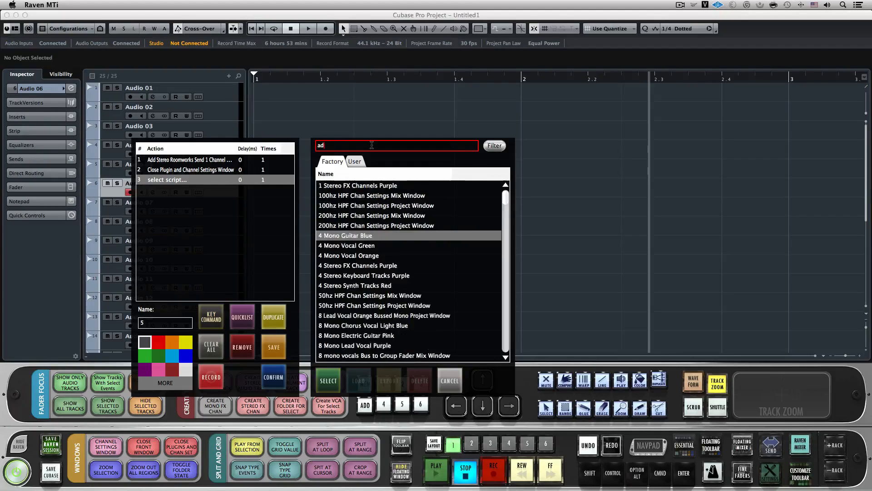
{"action": "type", "text": "add phaser"}
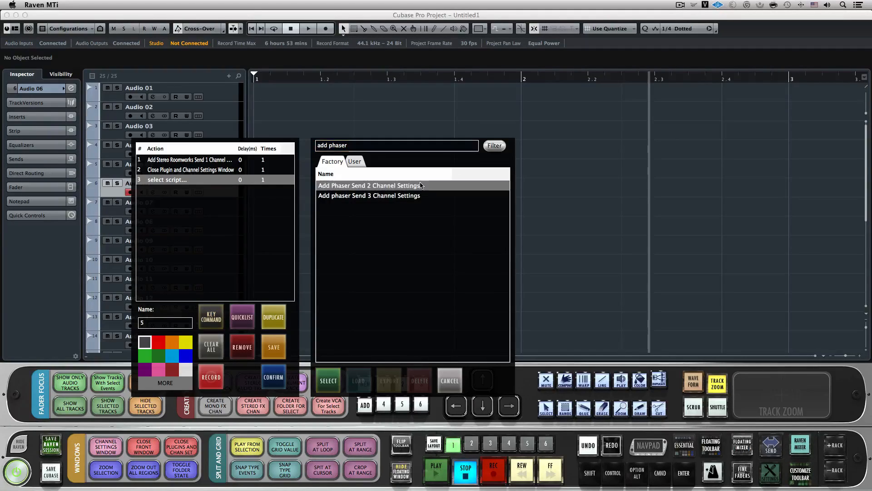
{"action": "double_click", "coordinate": [369, 186]}
{"action": "type", "text": "close plu"}
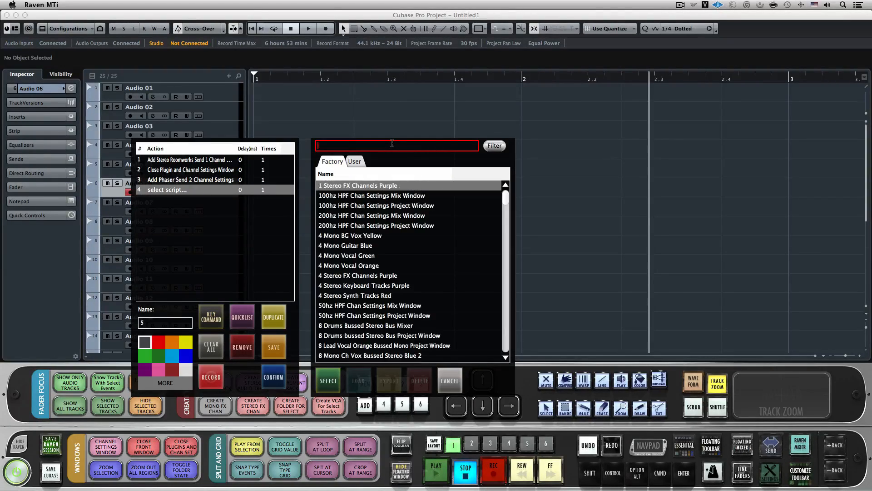
{"action": "type", "text": "g"}
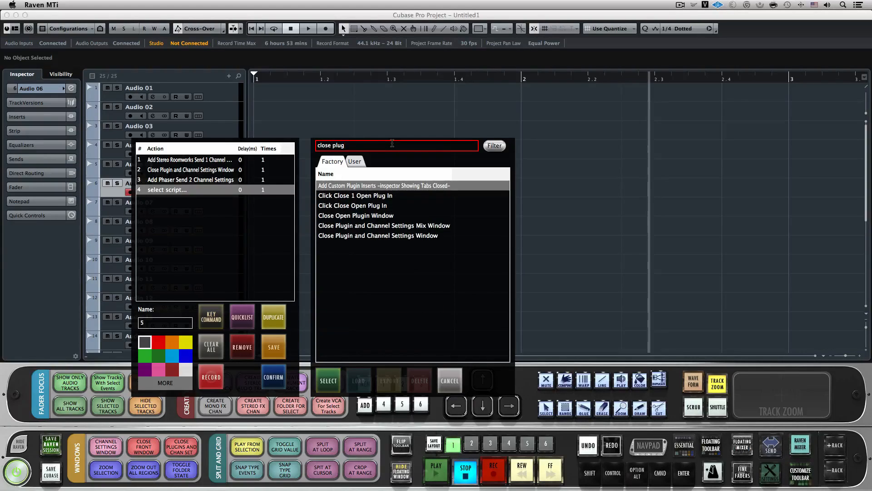
{"action": "key", "text": "Down"}
{"action": "key", "text": "Down"}
{"action": "key", "text": "Down"}
{"action": "key", "text": "Return"}
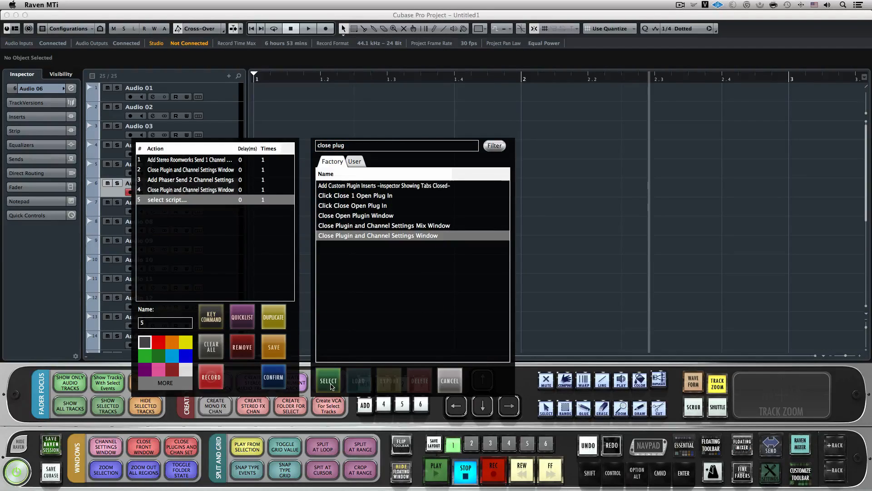
{"action": "type", "text": "add"}
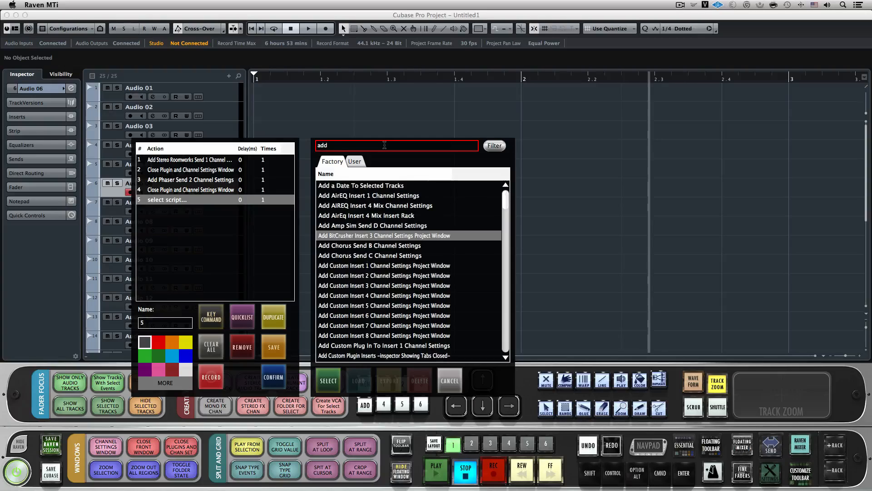
{"action": "type", "text": " stereo delay"}
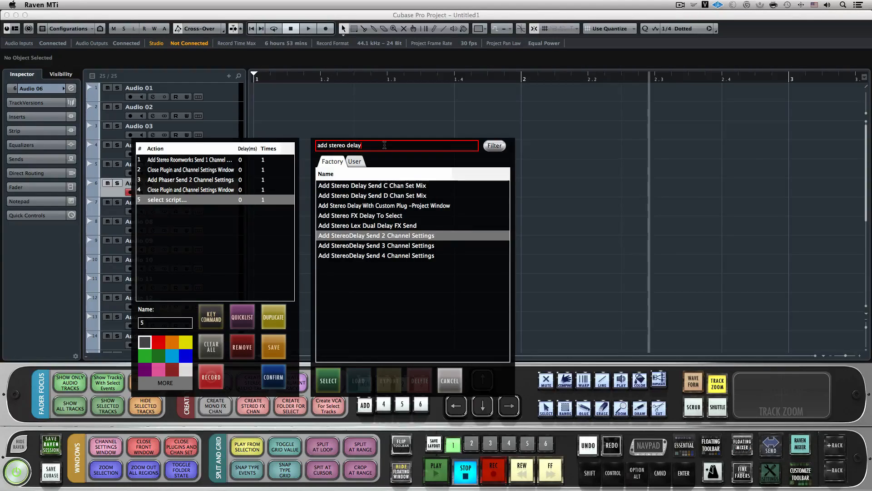
{"action": "key", "text": "Down"}
{"action": "key", "text": "Return"}
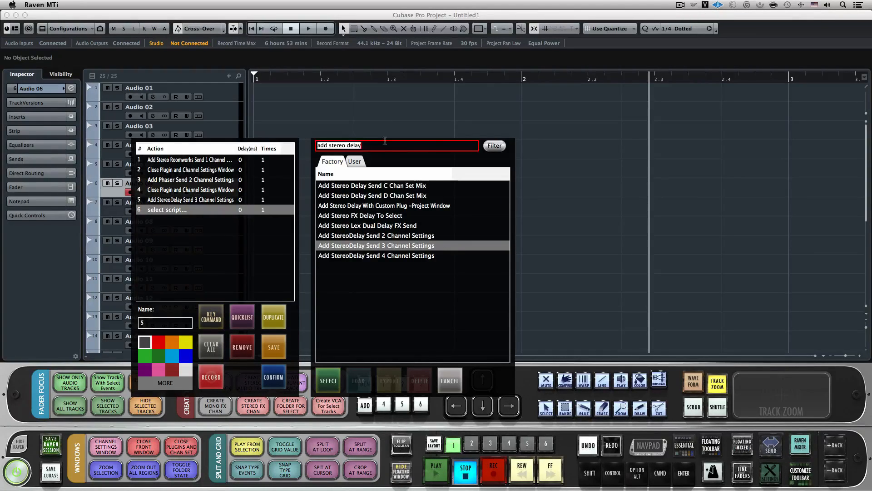
{"action": "type", "text": "clo"}
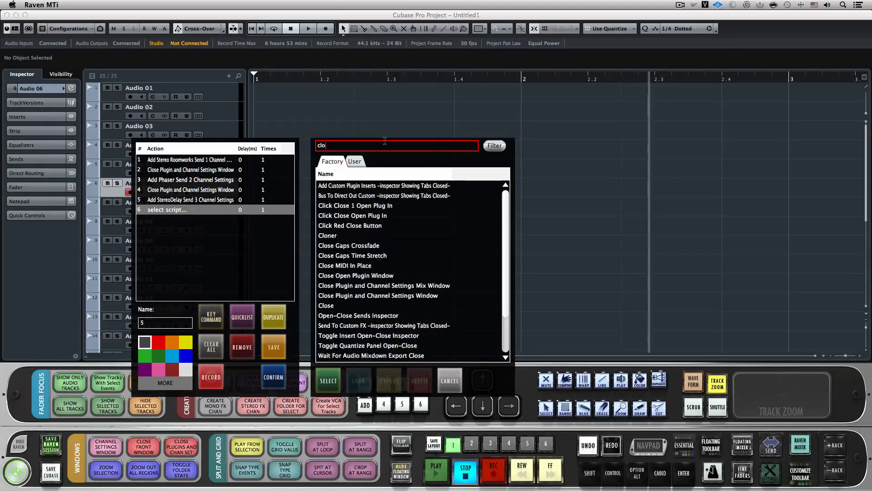
{"action": "type", "text": "se plug"}
{"action": "left_click", "coordinate": [440, 238]}
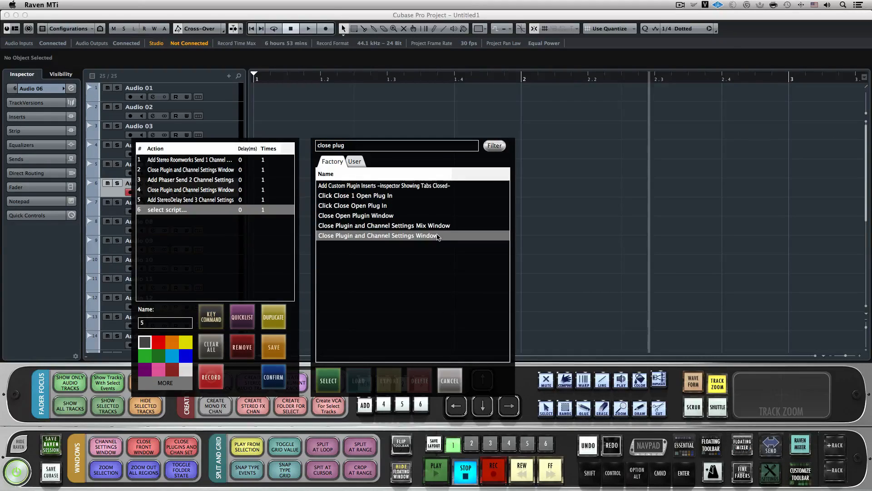
{"action": "double_click", "coordinate": [440, 238]}
Rename the command MY SEND CHAIN, colour it yellow, and save and close the editor
{"action": "left_click", "coordinate": [165, 322]}
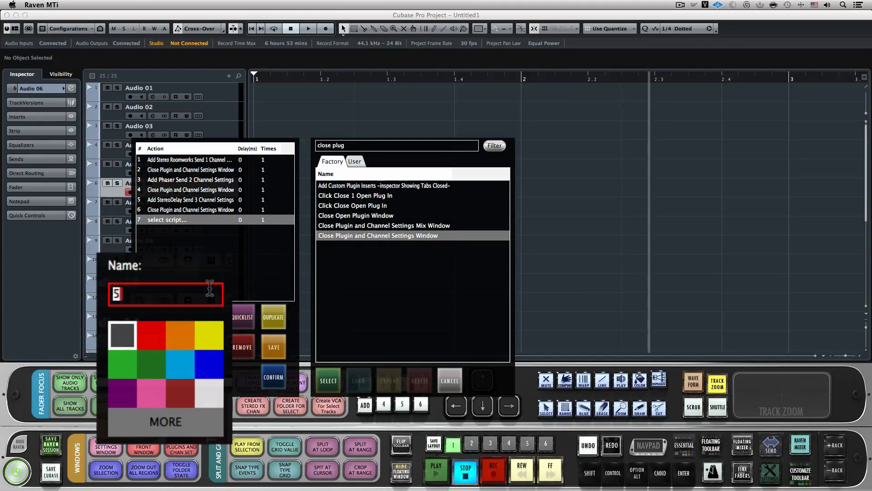
{"action": "key", "text": "BackSpace"}
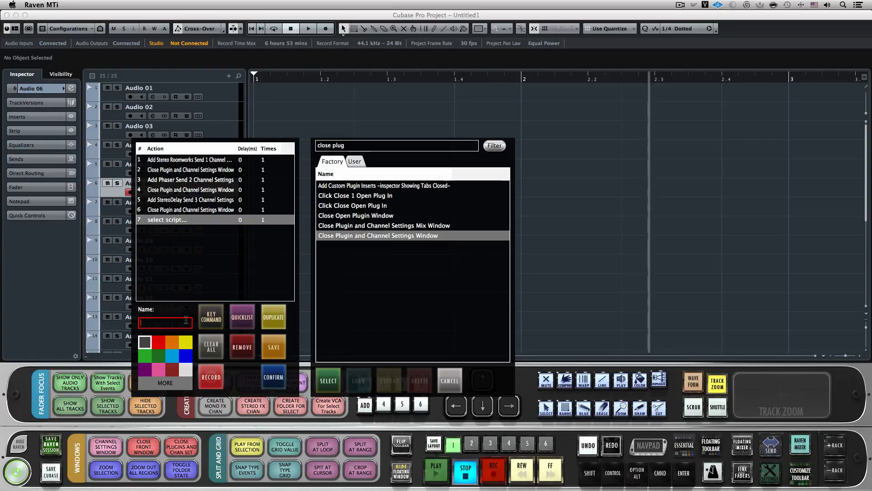
{"action": "type", "text": "MY SEND CHAIN"}
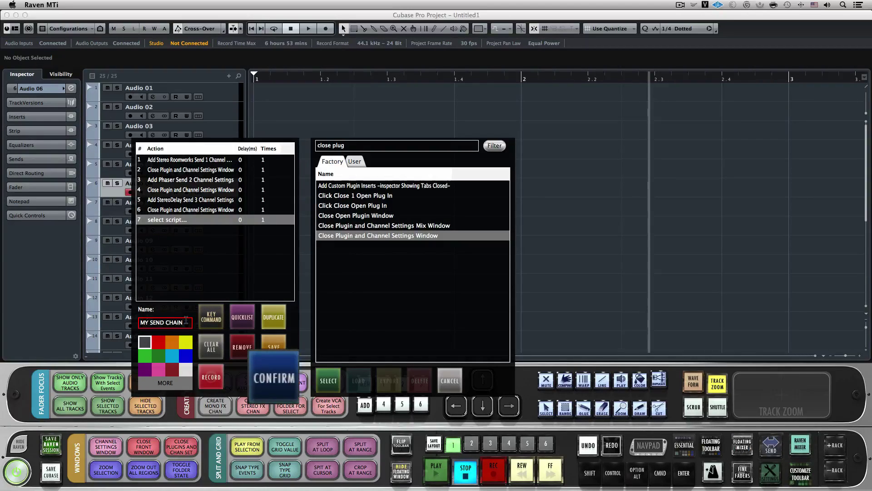
{"action": "left_click", "coordinate": [186, 343]}
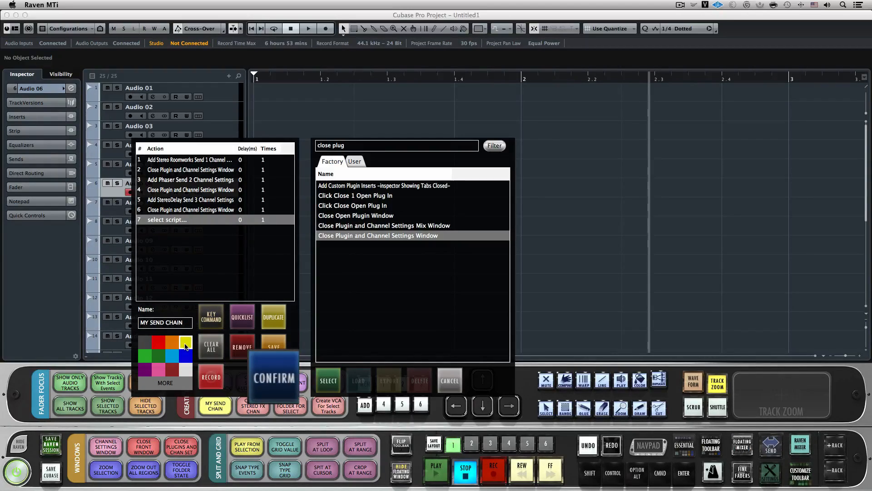
{"action": "left_click", "coordinate": [274, 378]}
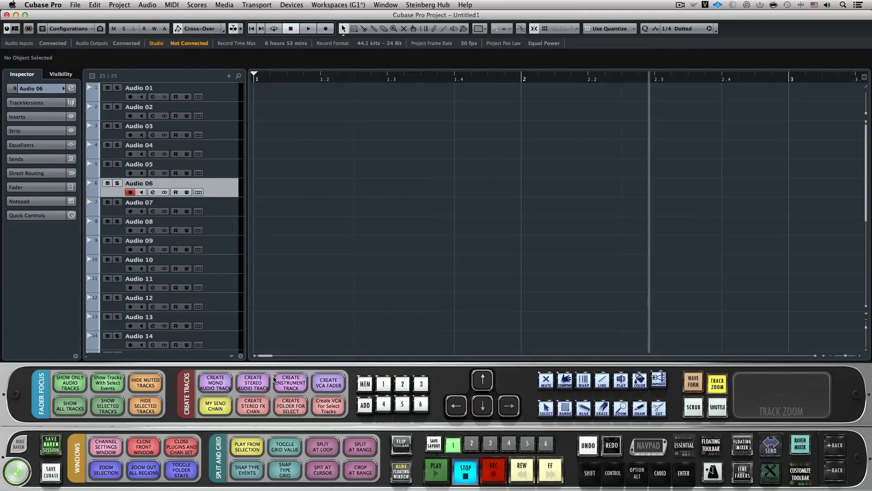
Run MY SEND CHAIN on Audio 07, then begin a new empty batch command 4
{"action": "left_click", "coordinate": [214, 205]}
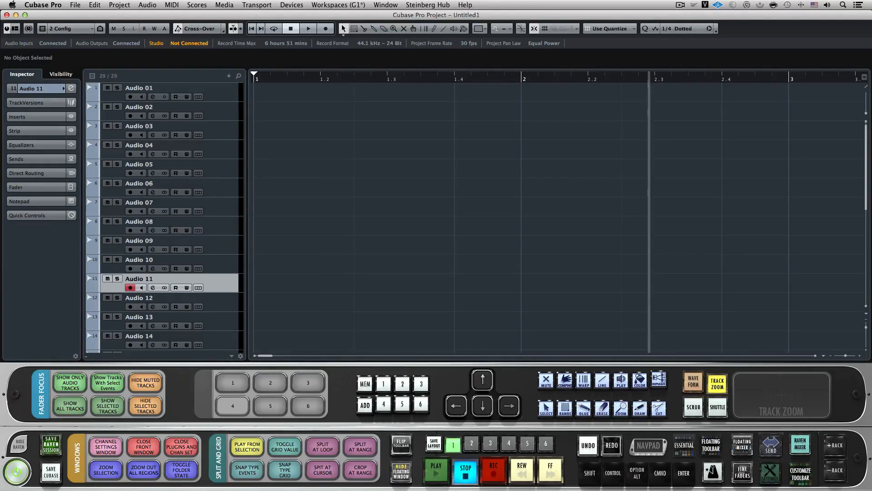
{"action": "left_click", "coordinate": [232, 405]}
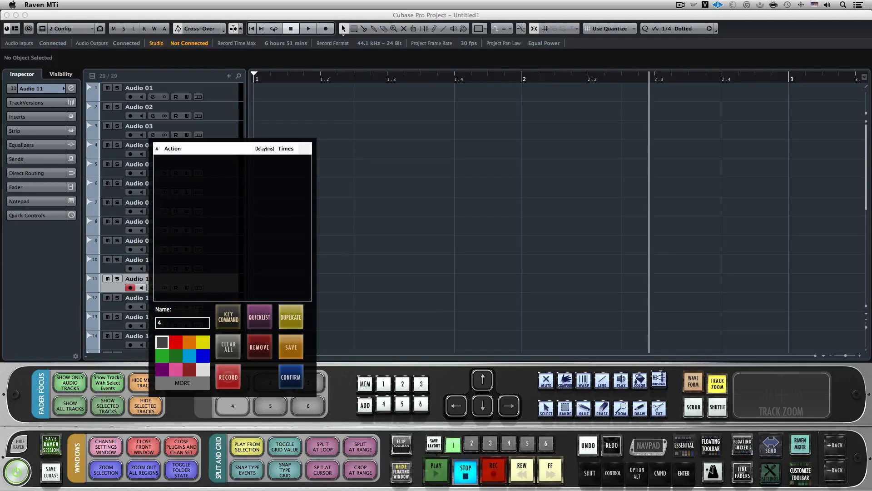
Record adding a configuration named 'mouse click test' via the Configurations menu, then stop recording
{"action": "left_click", "coordinate": [540, 286]}
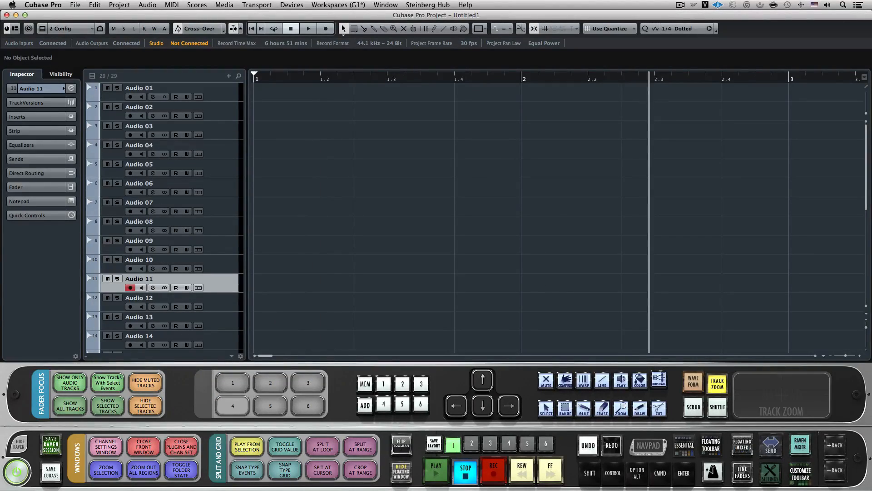
{"action": "left_click", "coordinate": [232, 404]}
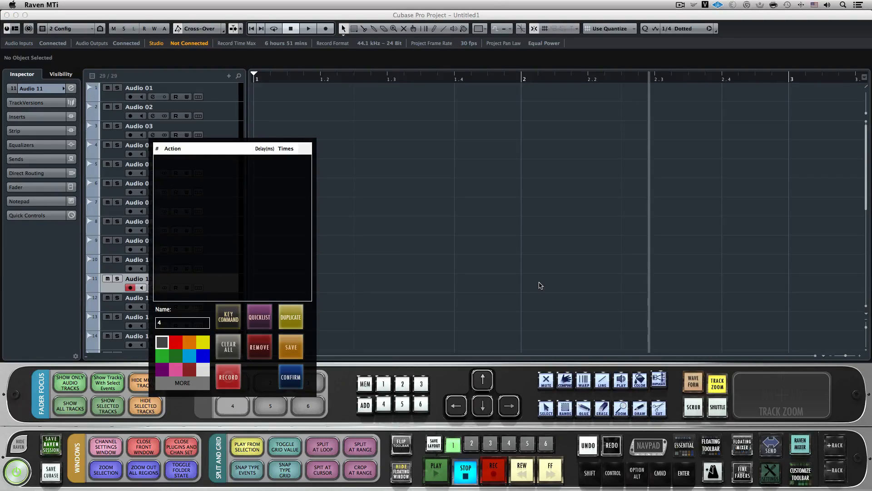
{"action": "left_click", "coordinate": [229, 377]}
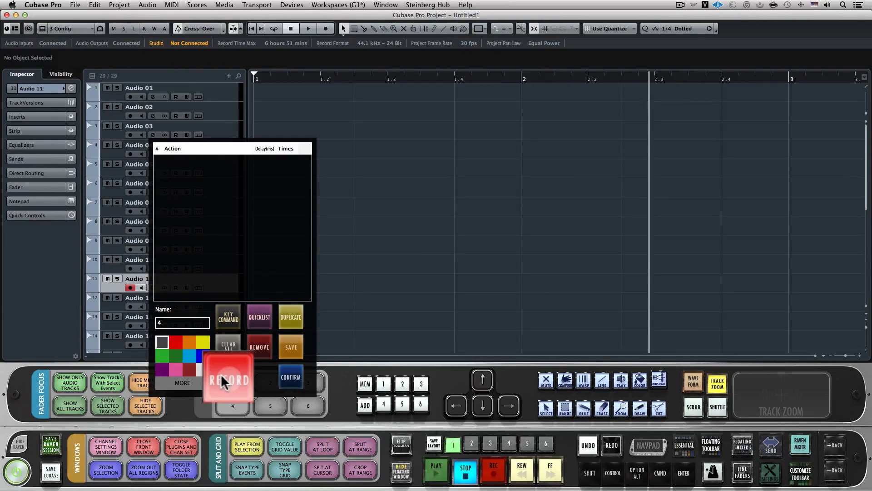
{"action": "left_click", "coordinate": [62, 28]}
{"action": "left_click", "coordinate": [82, 41]}
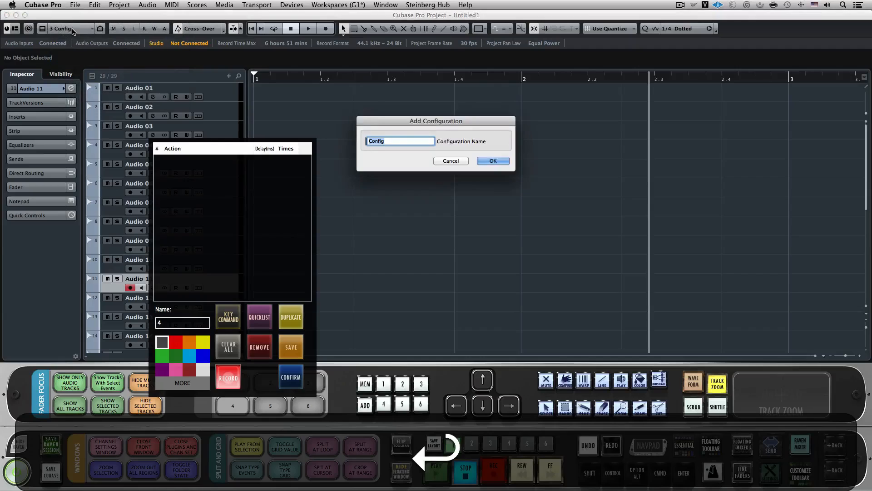
{"action": "type", "text": "mouse "}
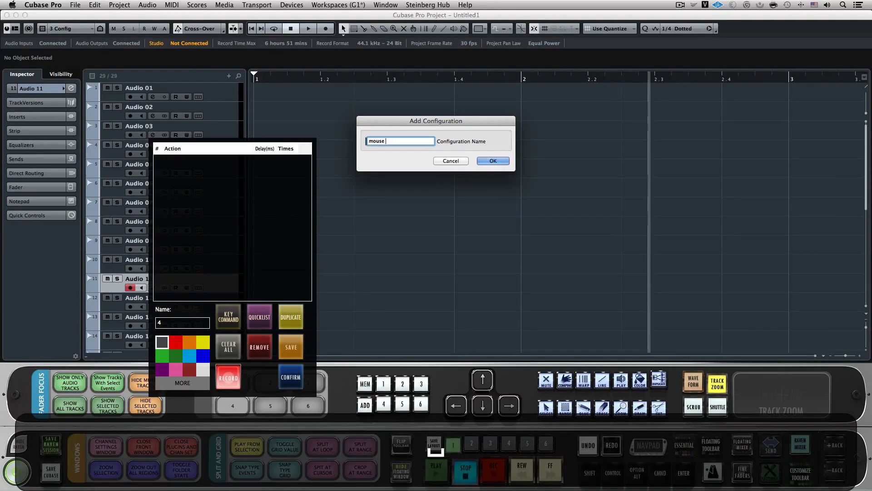
{"action": "type", "text": "click test"}
{"action": "key", "text": "Return"}
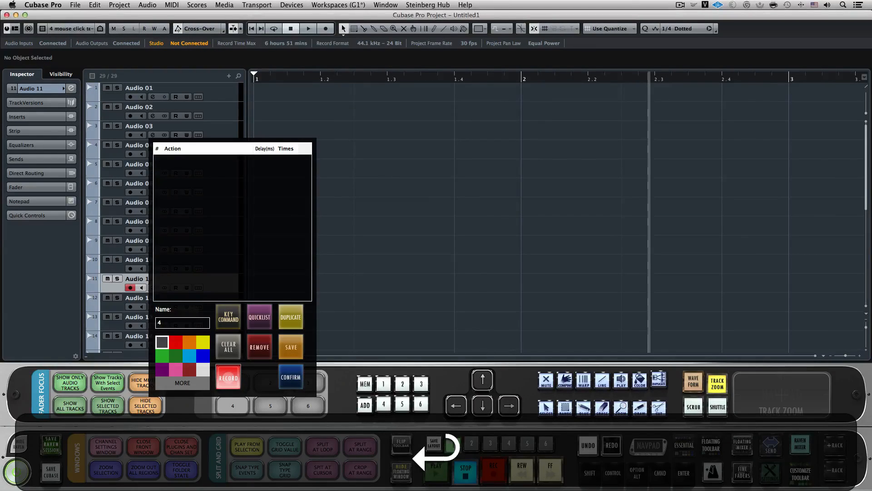
{"action": "left_click", "coordinate": [291, 347]}
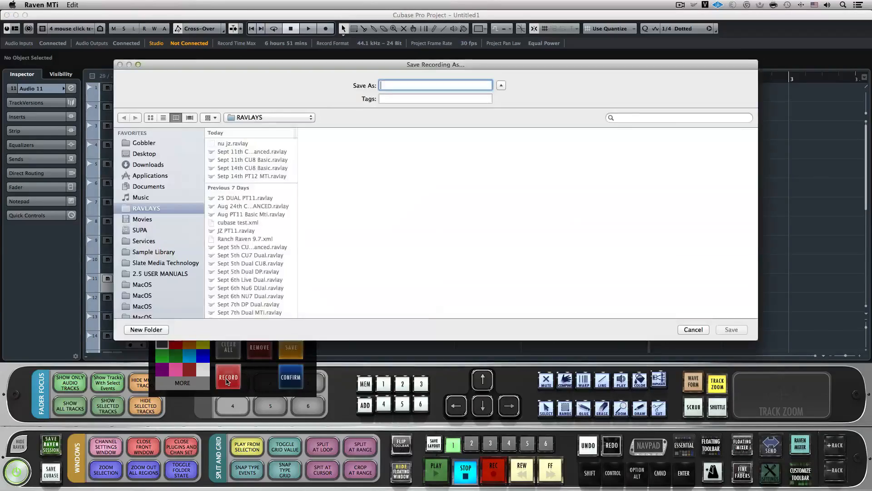
{"action": "type", "text": "new con"}
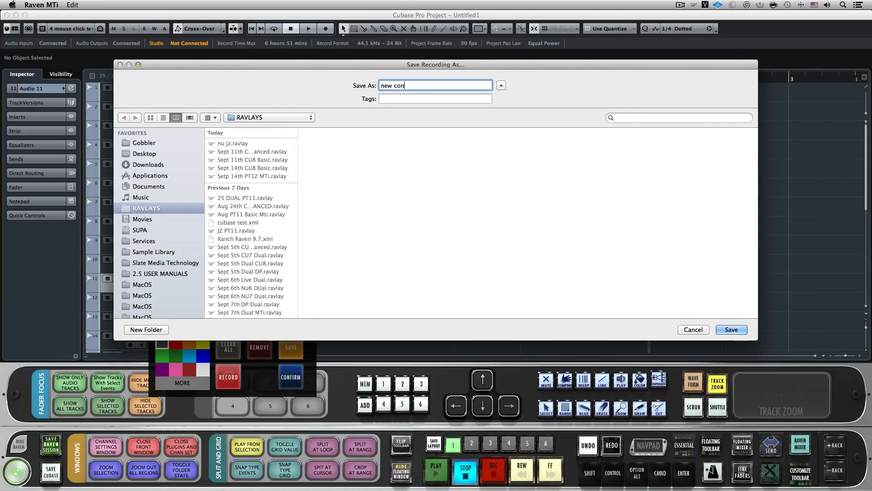
{"action": "type", "text": "figur"}
{"action": "type", "text": "ation"}
Save the recording as 'new configuration' and add it as the batch command's first action
{"action": "key", "text": "Return"}
{"action": "left_click", "coordinate": [260, 317]}
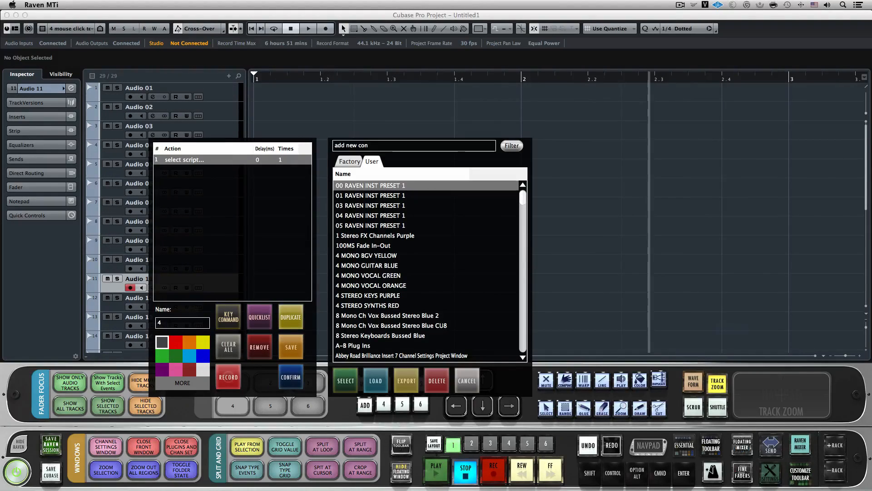
{"action": "type", "text": "new confi"}
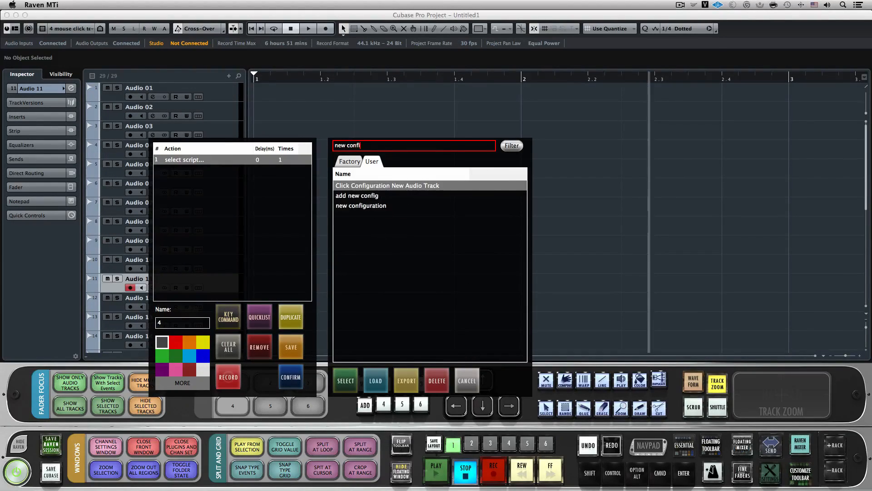
{"action": "type", "text": "gu"}
{"action": "key", "text": "Down"}
{"action": "key", "text": "Return"}
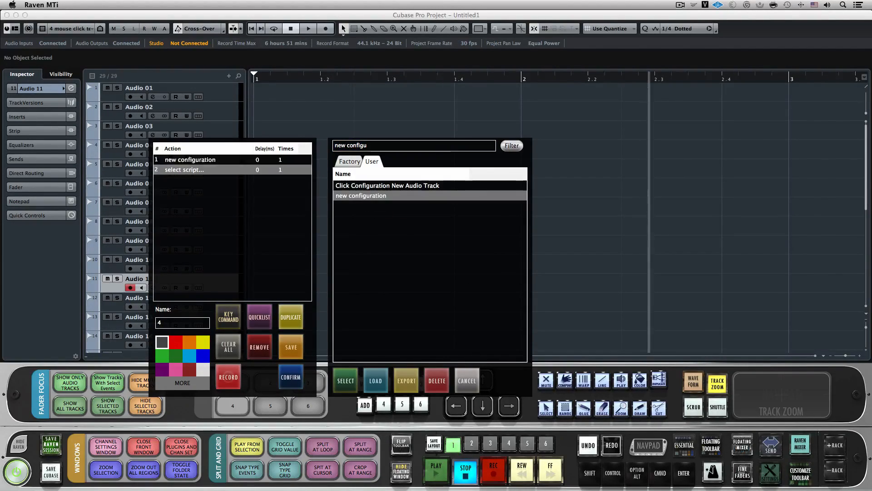
{"action": "type", "text": "new con"}
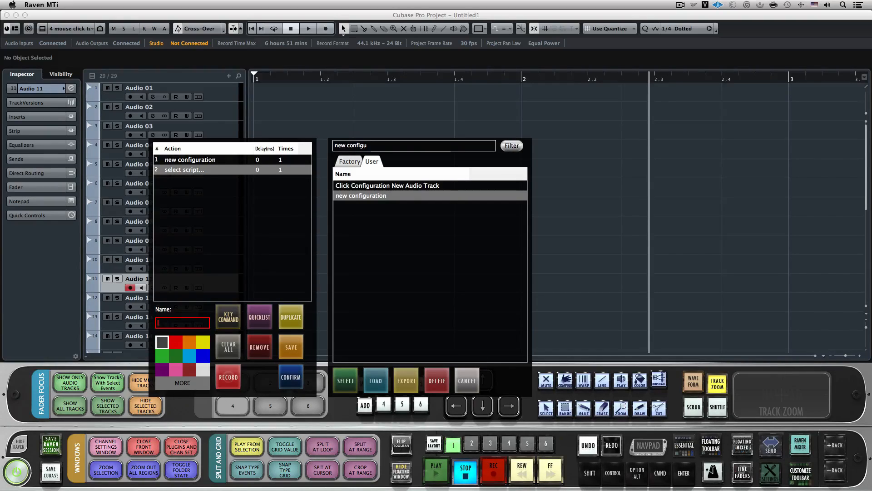
{"action": "type", "text": "f"}
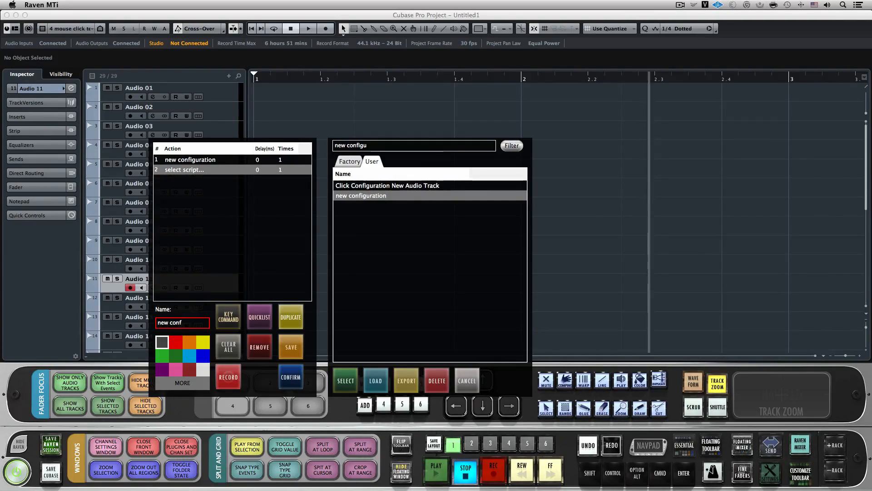
{"action": "type", "text": "iguration"}
Confirm the 'new configuration' command and run it, adding another mouse click test configuration
{"action": "key", "text": "Return"}
{"action": "left_click", "coordinate": [290, 377]}
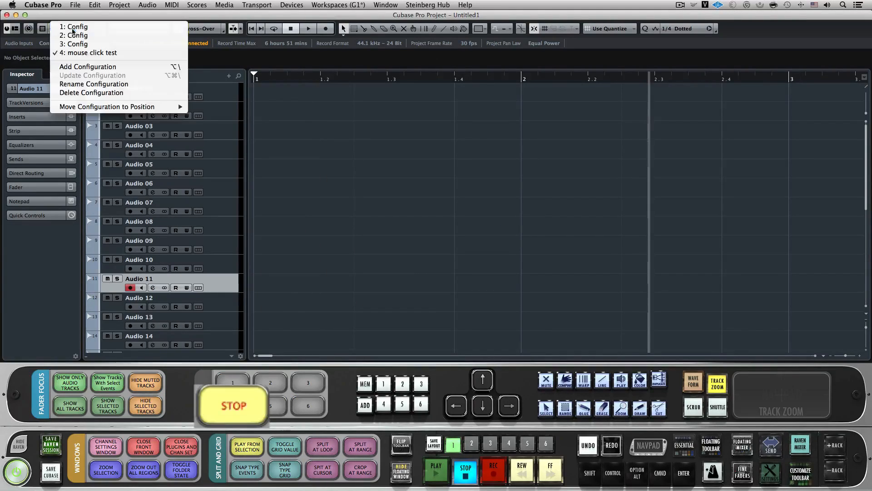
{"action": "left_click", "coordinate": [88, 66]}
{"action": "type", "text": "mou"}
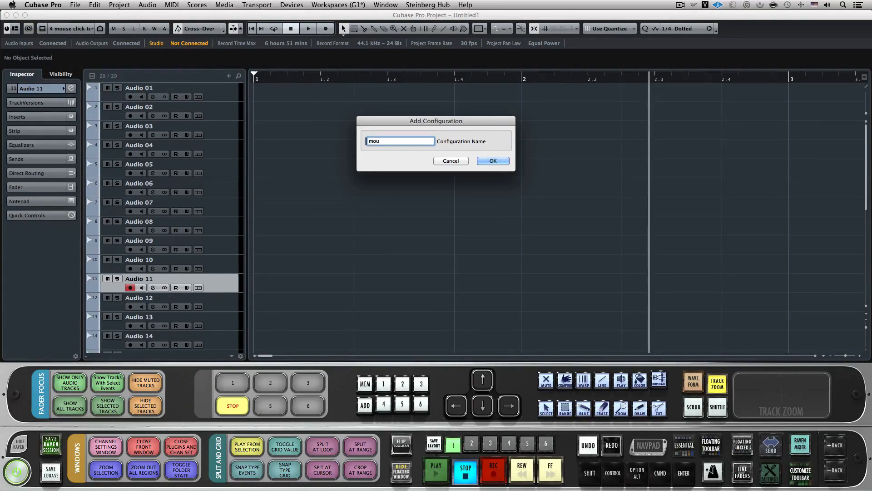
{"action": "type", "text": "se click tes"}
{"action": "key", "text": "Return"}
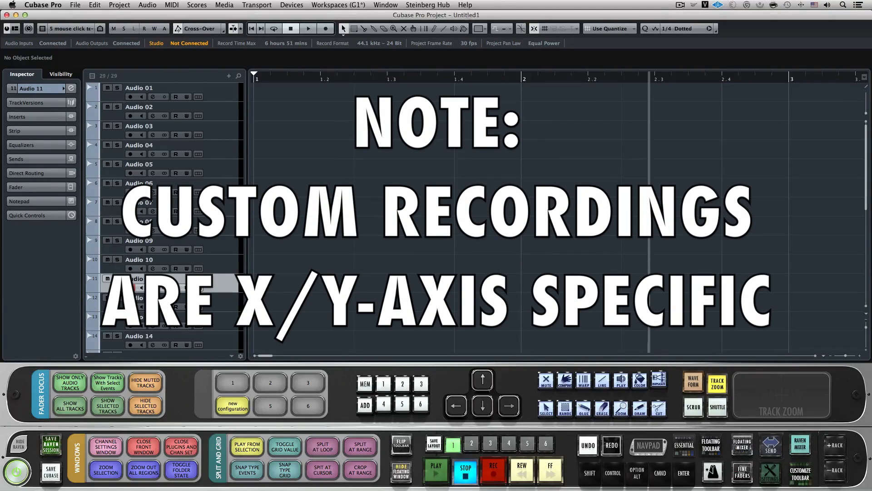